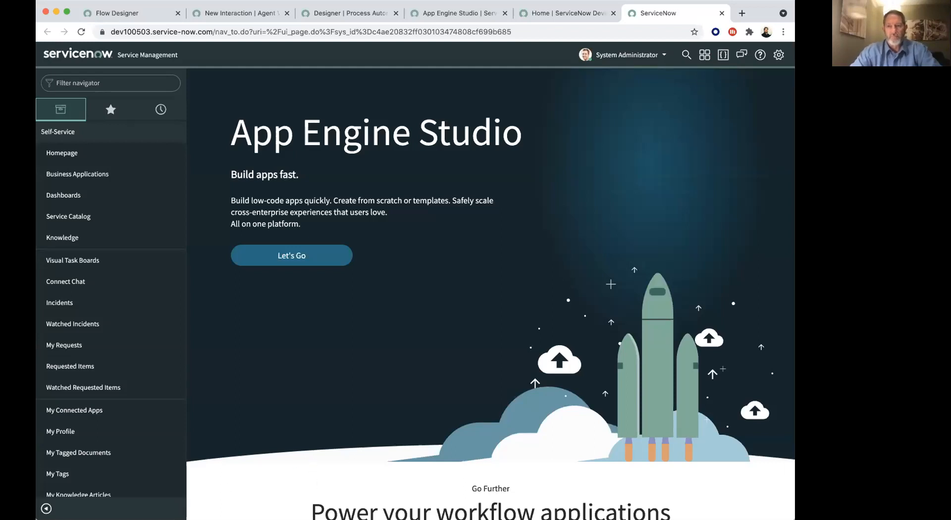
- View the ServiceNow developer home page, switch to App Engine Studio and look through its existing apps and template gallery
click(563, 13)
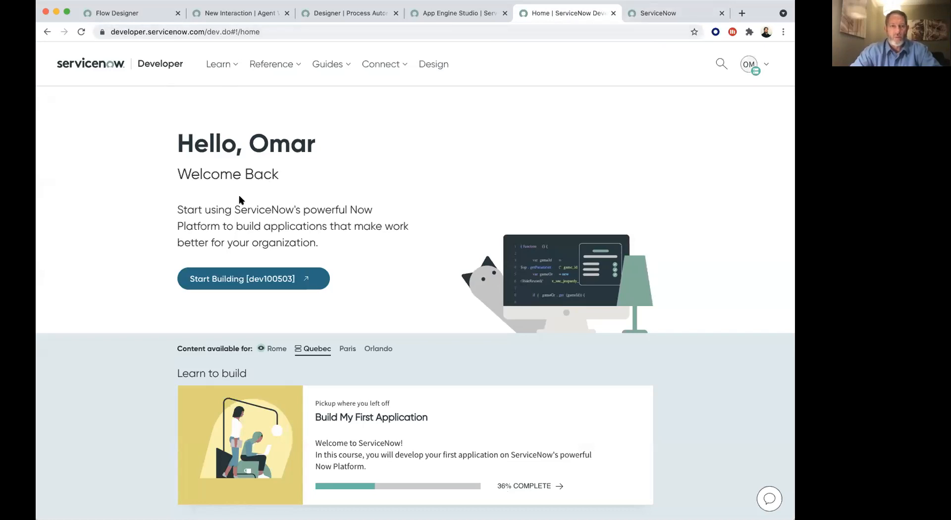
click(659, 12)
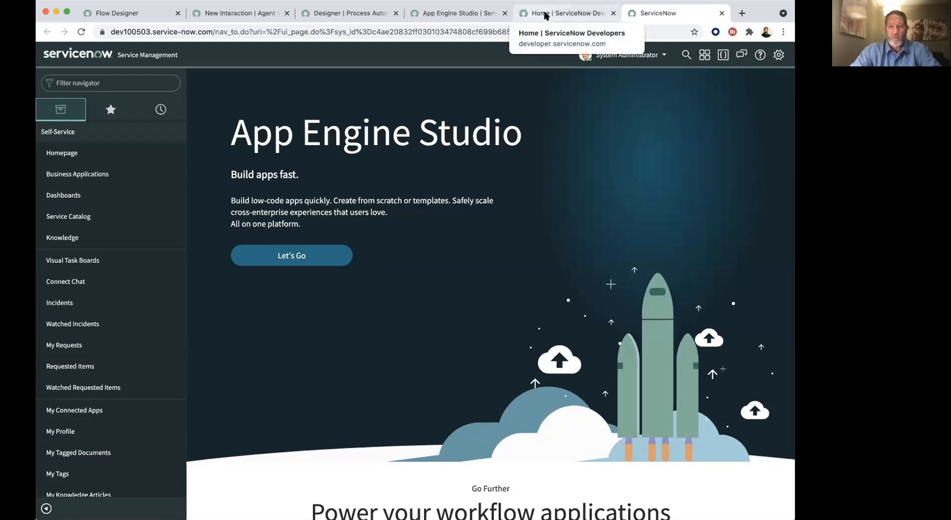
click(431, 13)
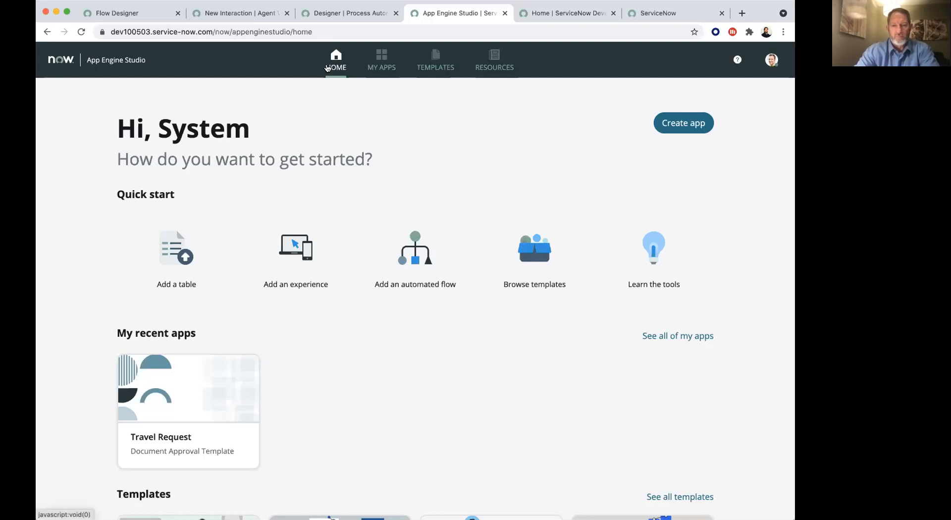
click(382, 59)
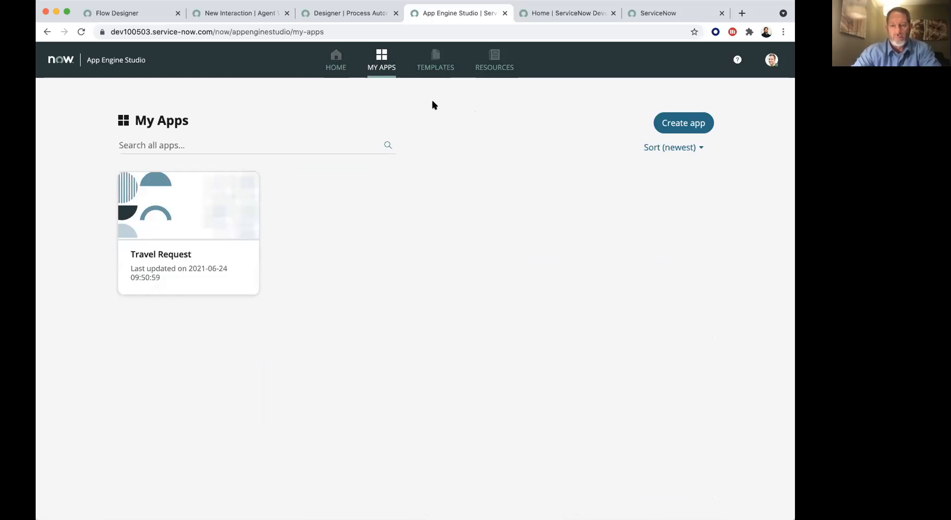
click(434, 65)
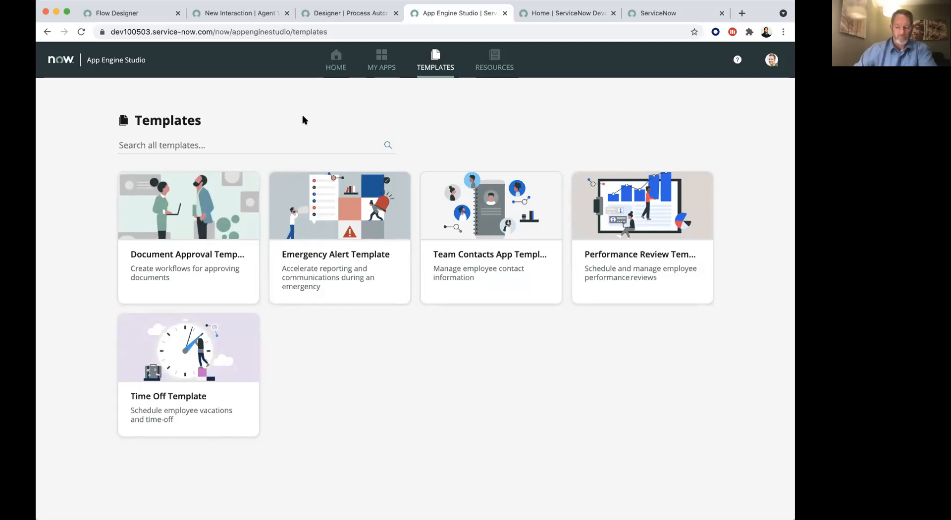
- Examine the Document Approval Template's preview images, description, contents and documentation, and return to the template gallery
click(228, 237)
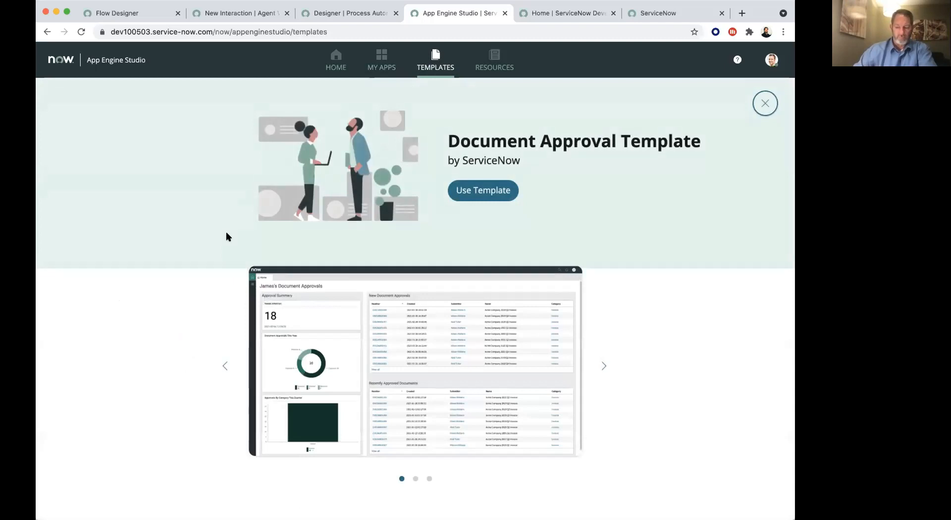
scroll(661, 272, down, 2)
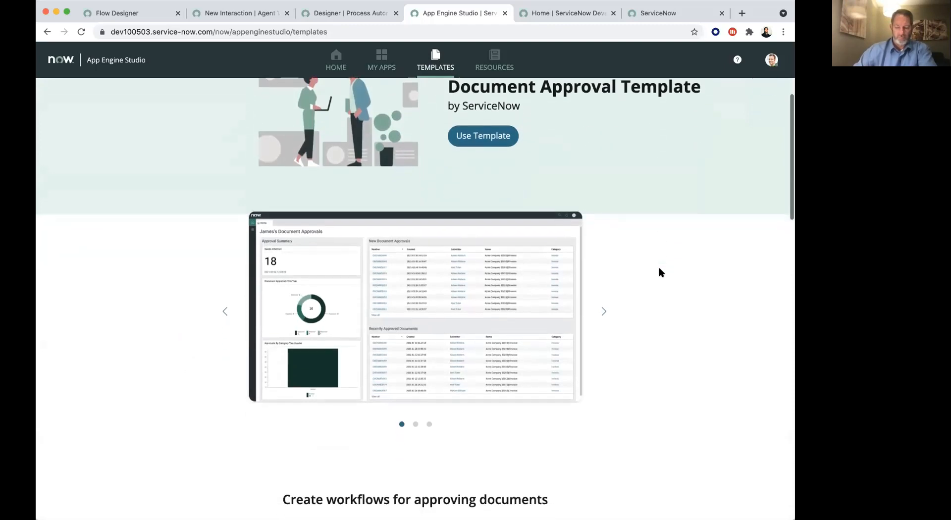
scroll(660, 272, down, 1)
click(605, 288)
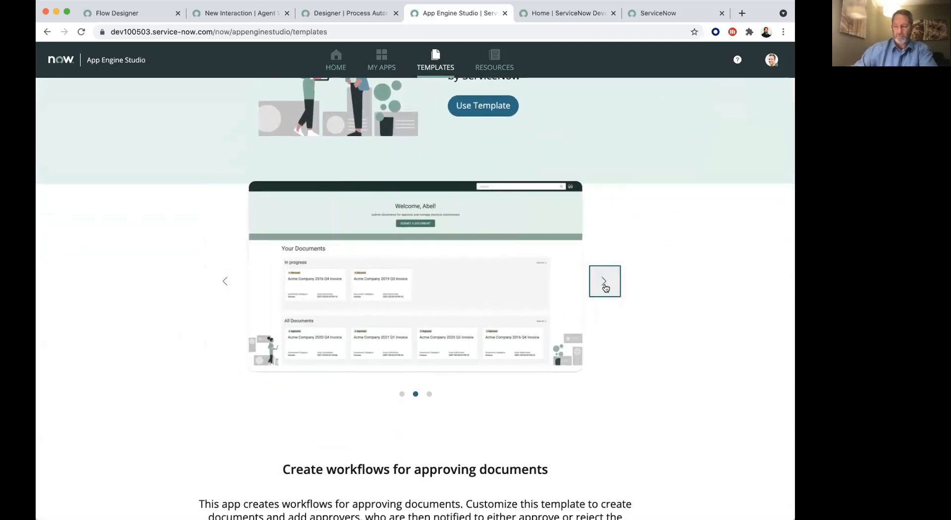
click(606, 288)
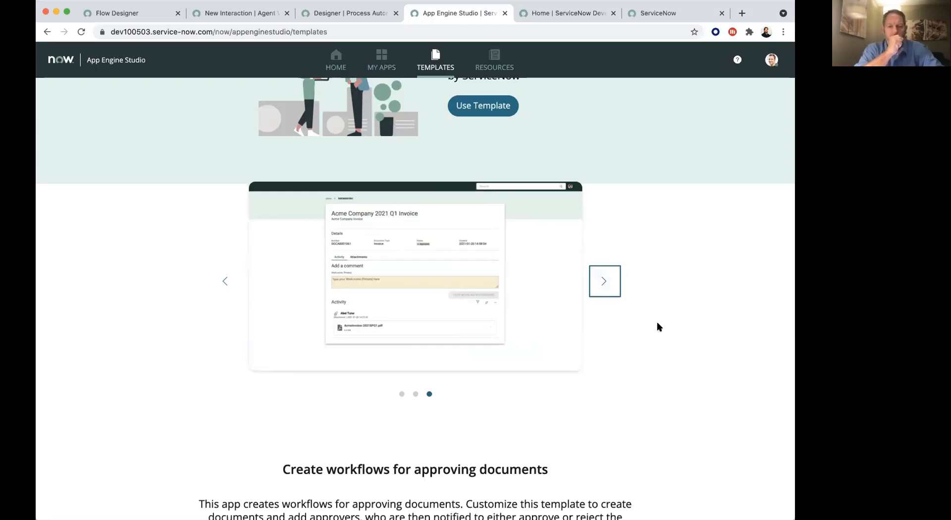
scroll(659, 327, down, 7)
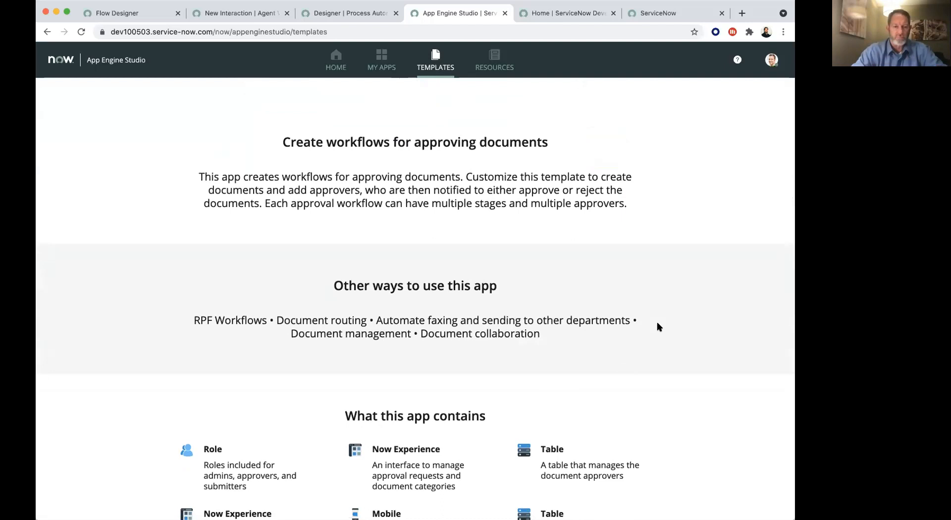
scroll(658, 327, down, 5)
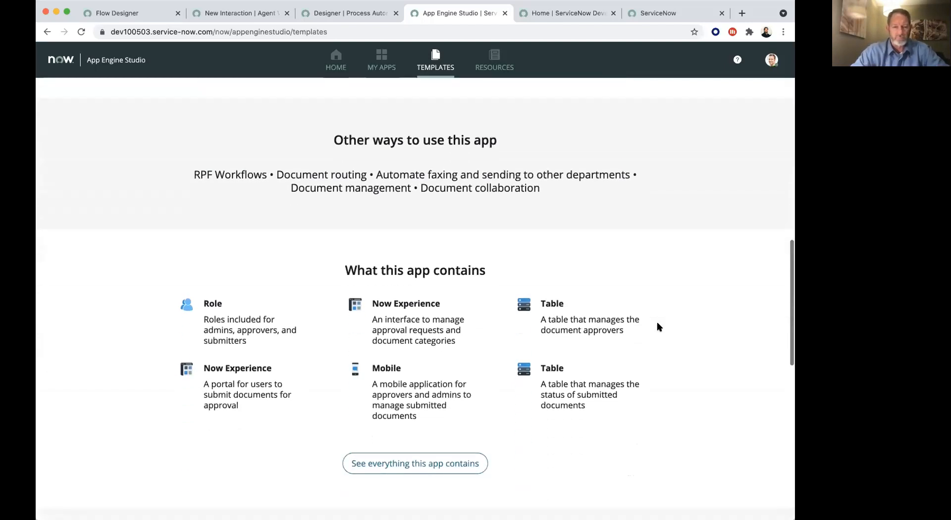
click(436, 394)
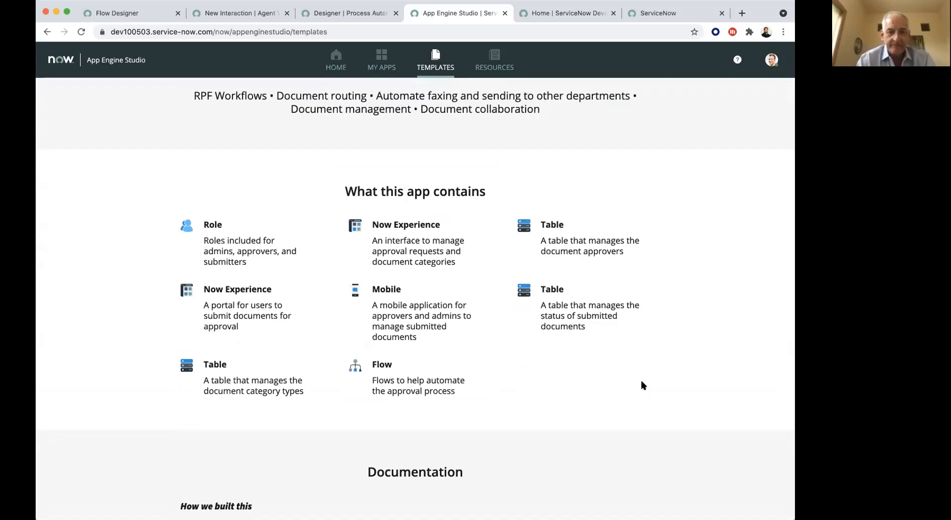
scroll(642, 385, down, 10)
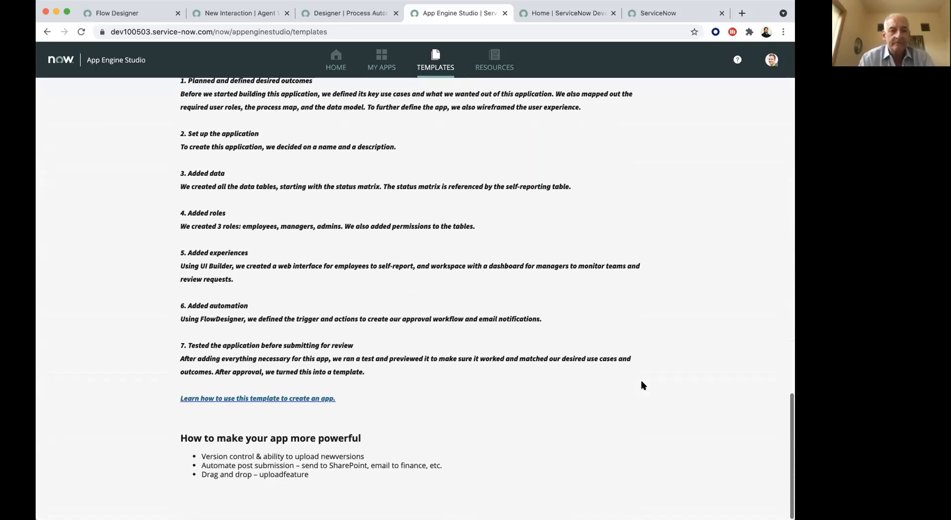
scroll(642, 386, up, 15)
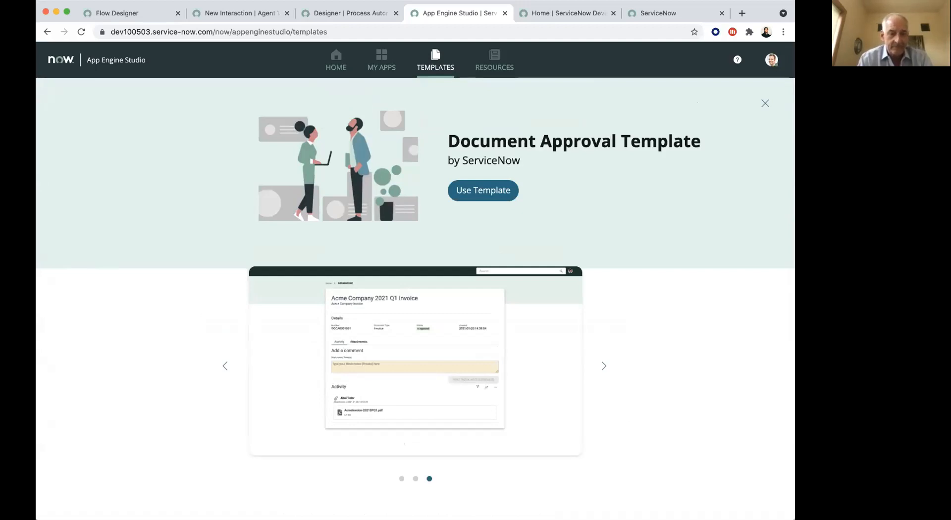
click(764, 105)
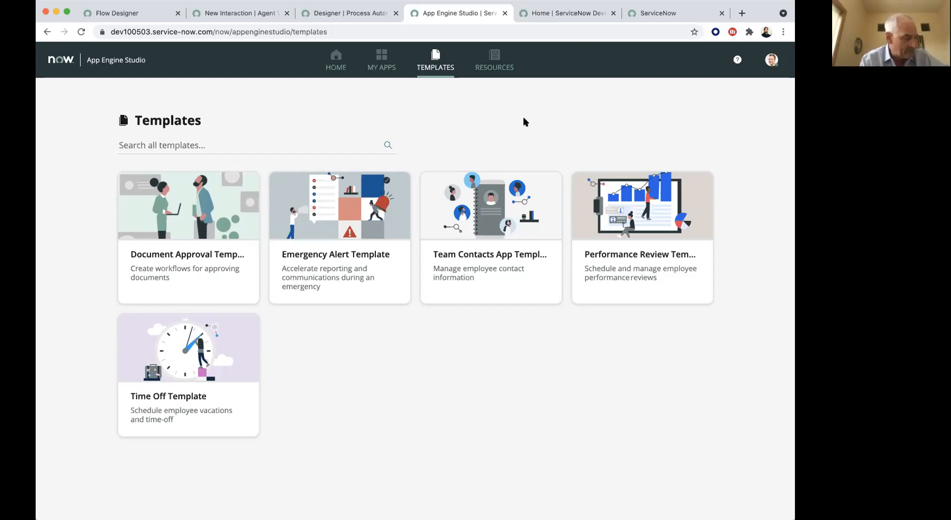
- Browse the App Engine Studio resources on getting started, adding data and adding experiences
click(494, 64)
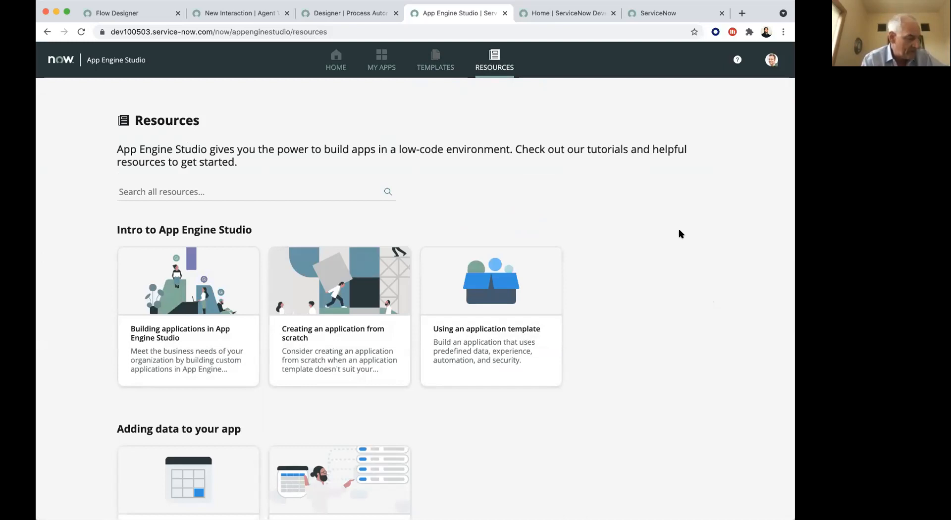
scroll(683, 235, down, 2)
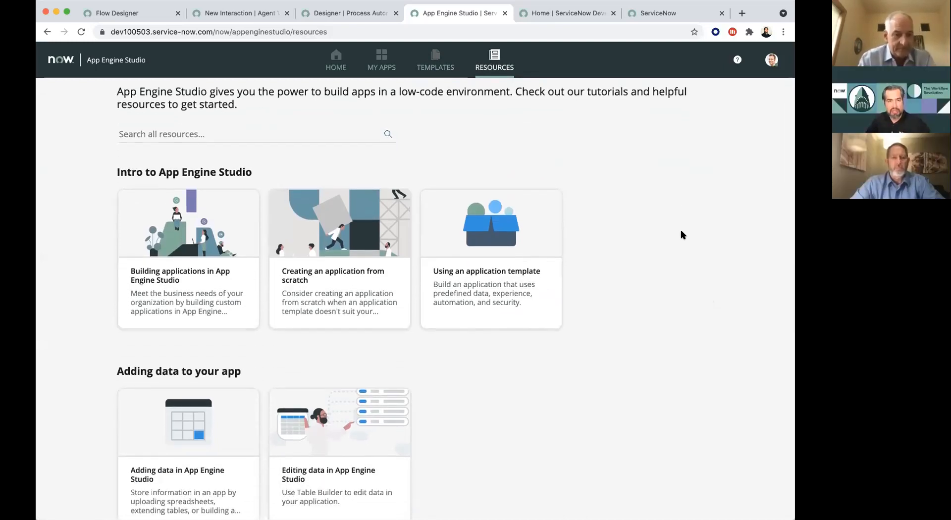
scroll(683, 235, down, 5)
scroll(683, 235, down, 4)
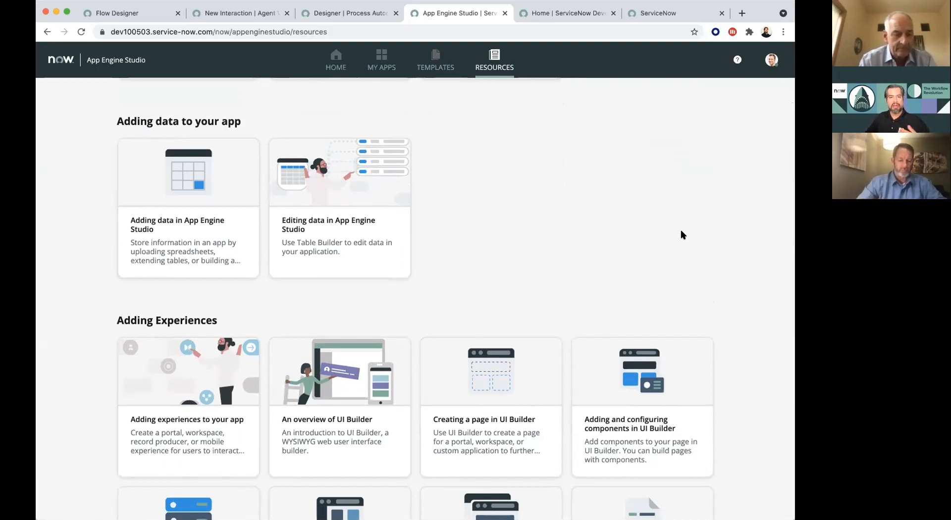
scroll(683, 235, down, 5)
scroll(683, 235, down, 2)
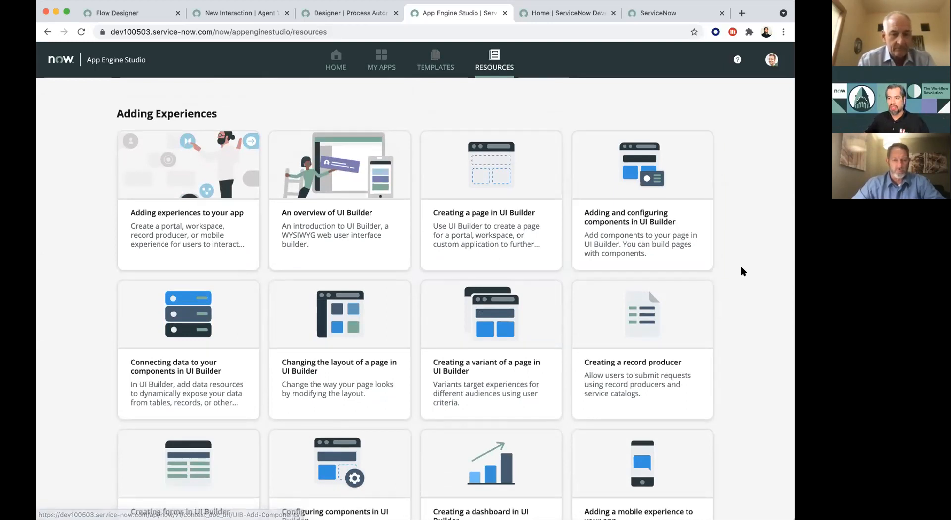
scroll(742, 272, down, 6)
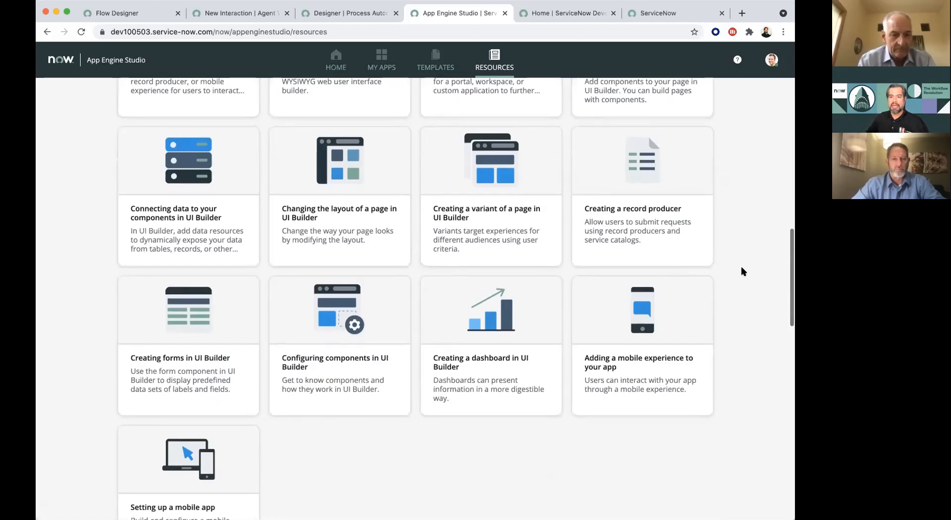
- View the documentation on adding an experience, and return to the resources to look over the automation and security topics
click(701, 229)
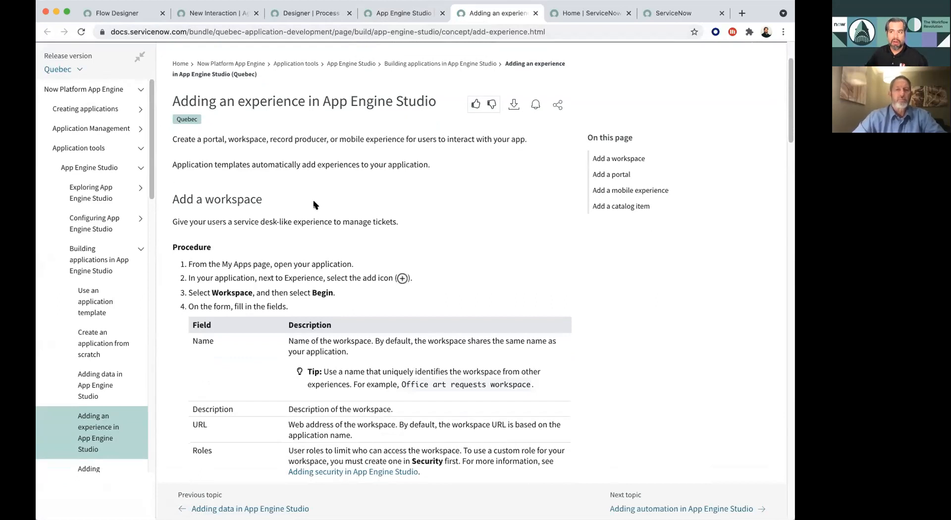
click(399, 13)
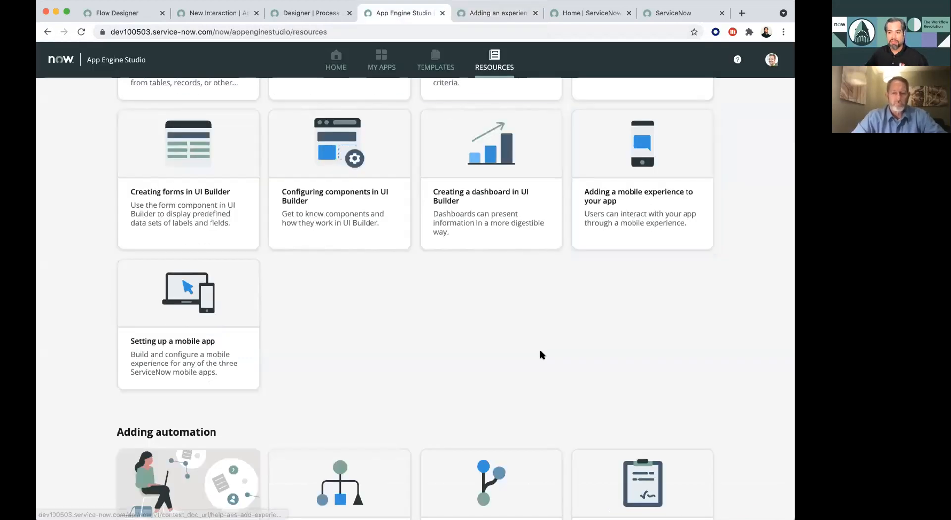
scroll(542, 355, down, 5)
scroll(542, 355, down, 4)
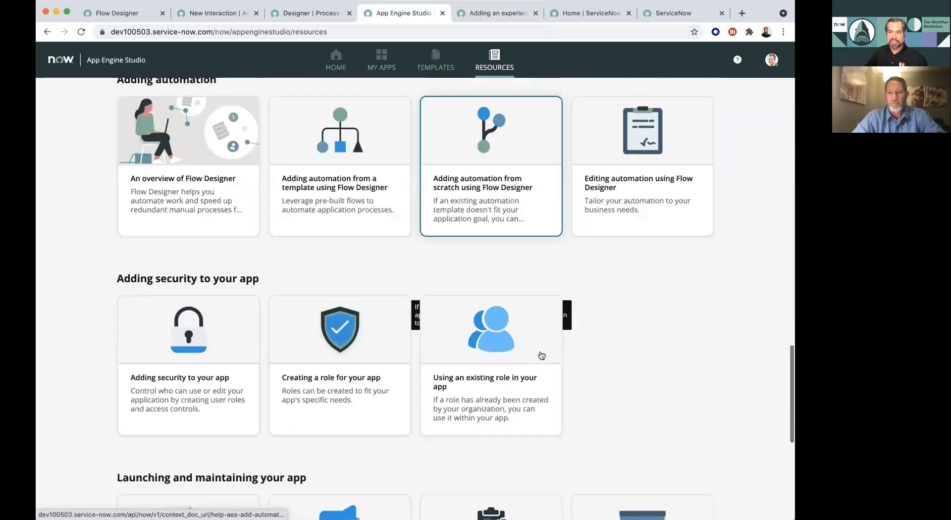
scroll(540, 355, up, 10)
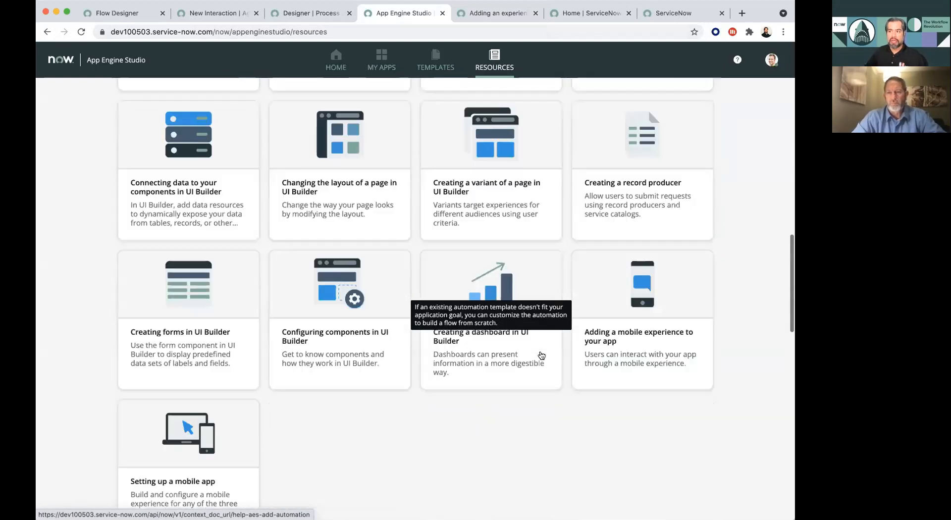
scroll(531, 289, up, 4)
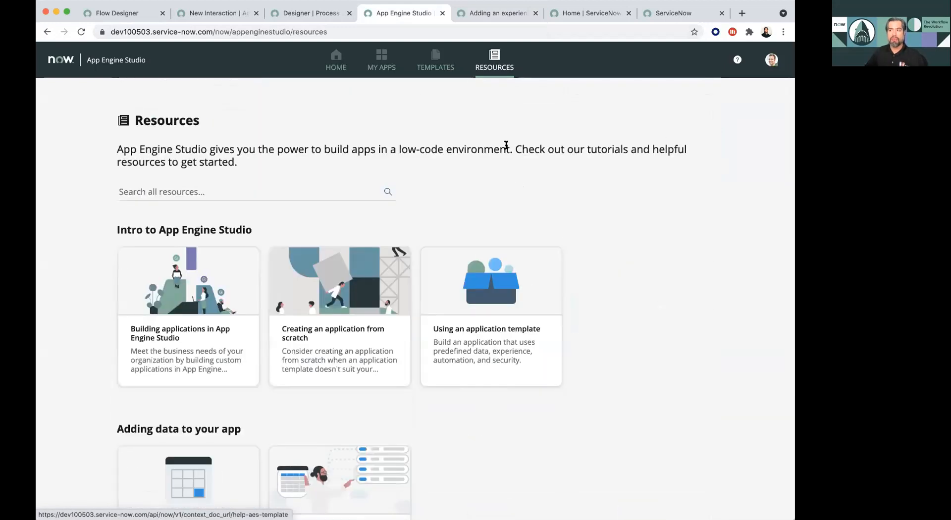
- Create a new app named Standard Process without a description or logo, and open its app dashboard
click(336, 59)
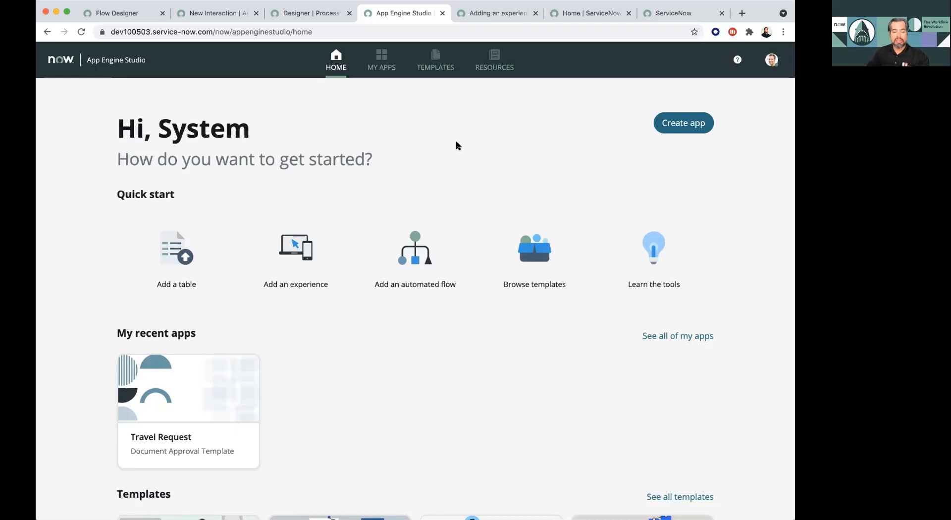
scroll(456, 145, down, 3)
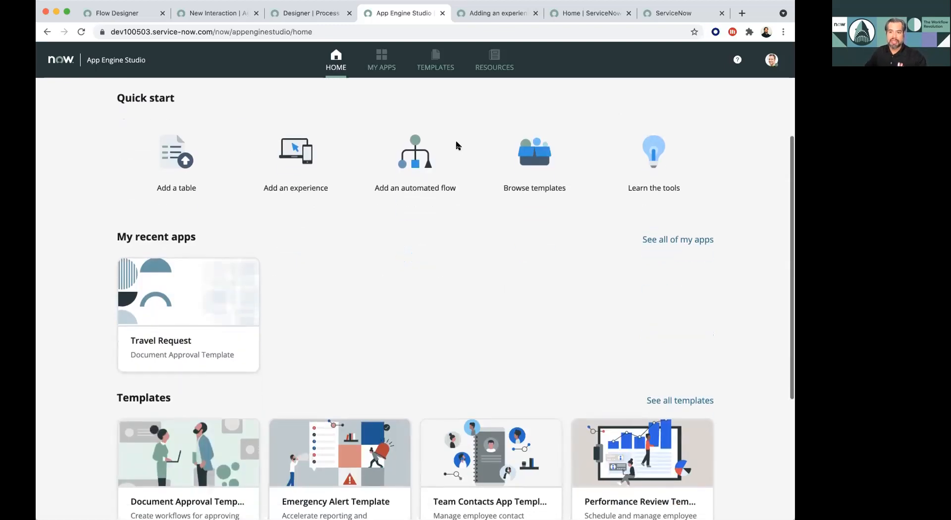
scroll(637, 110, up, 3)
click(685, 113)
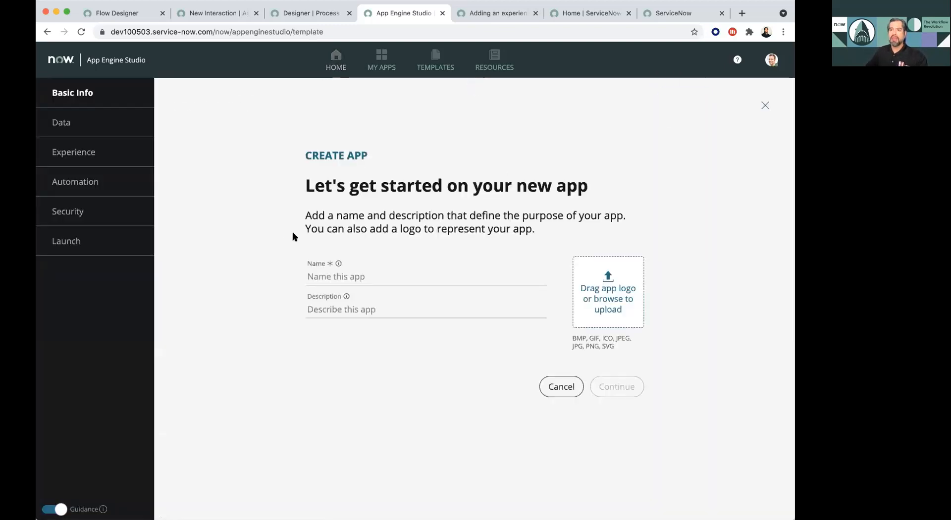
click(402, 269)
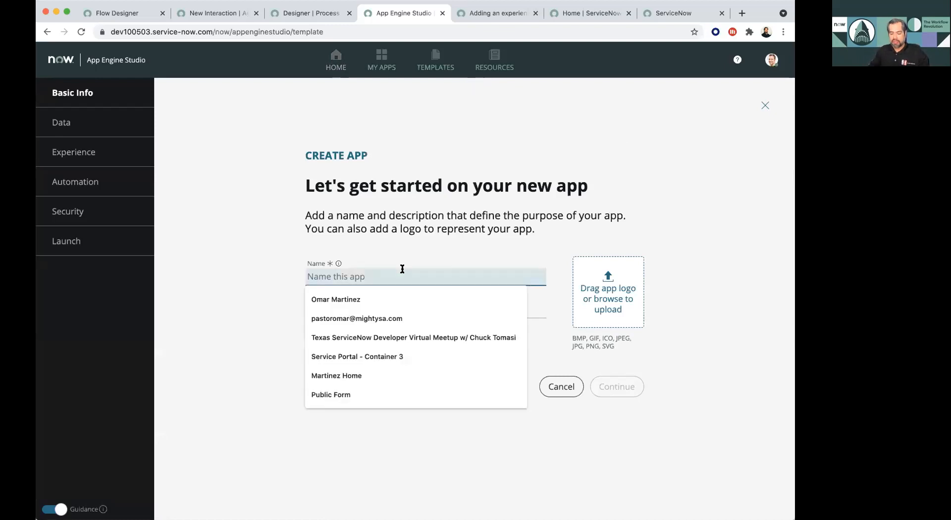
text(Standard)
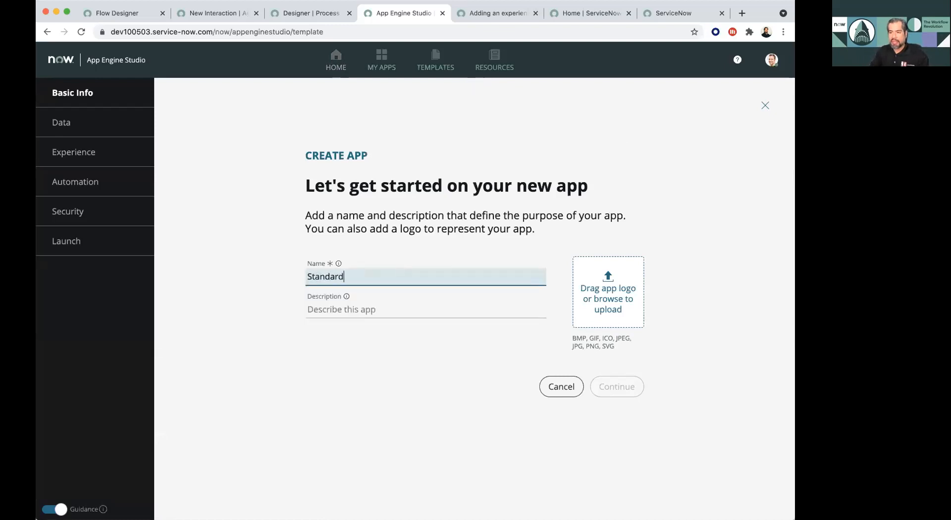
text( Process)
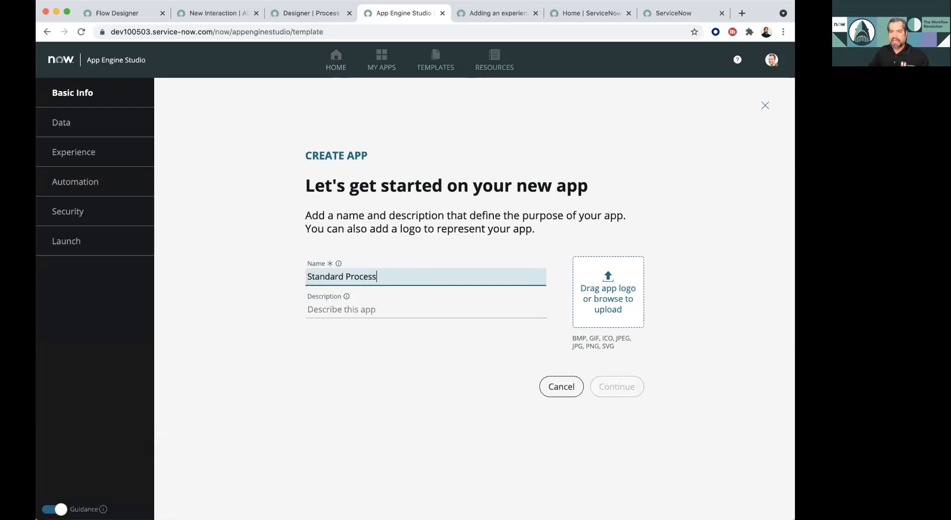
click(441, 228)
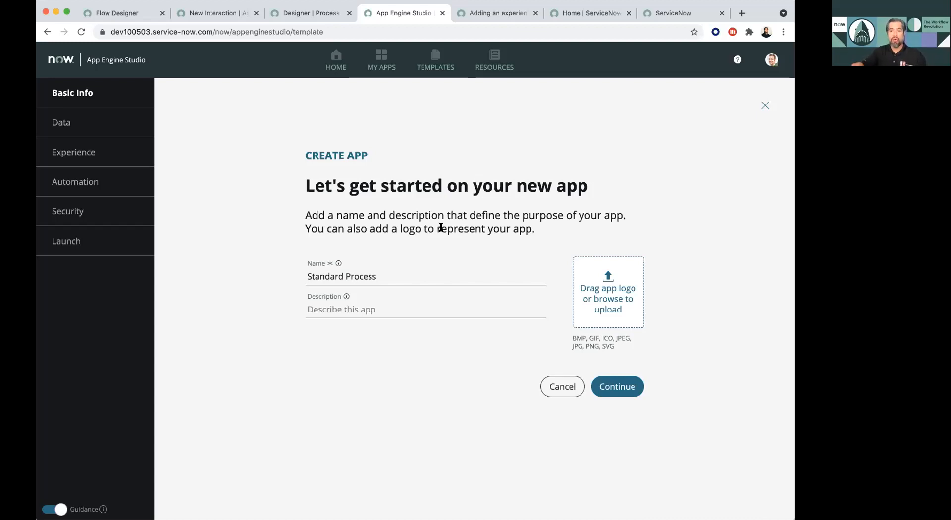
click(631, 381)
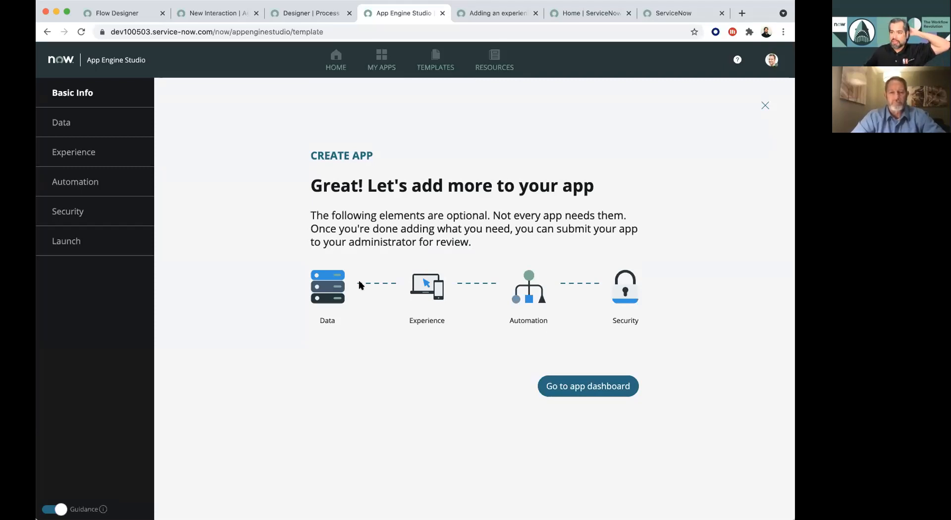
click(579, 387)
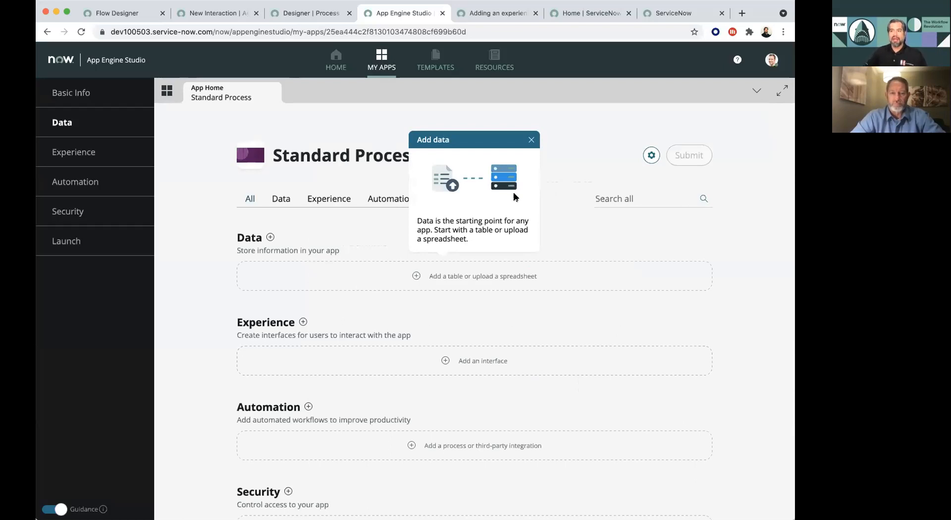
- Start adding a table to the app, created from the existing Task [task] table
click(455, 276)
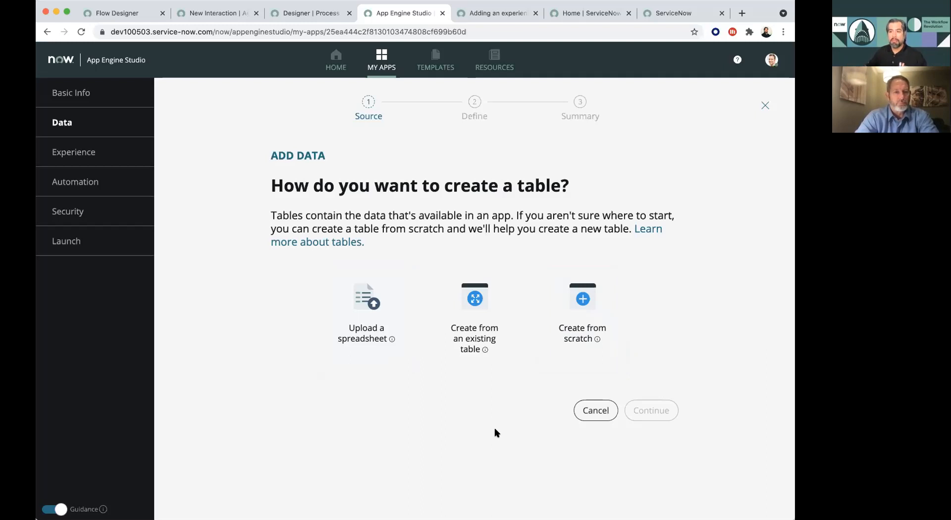
click(494, 312)
click(652, 410)
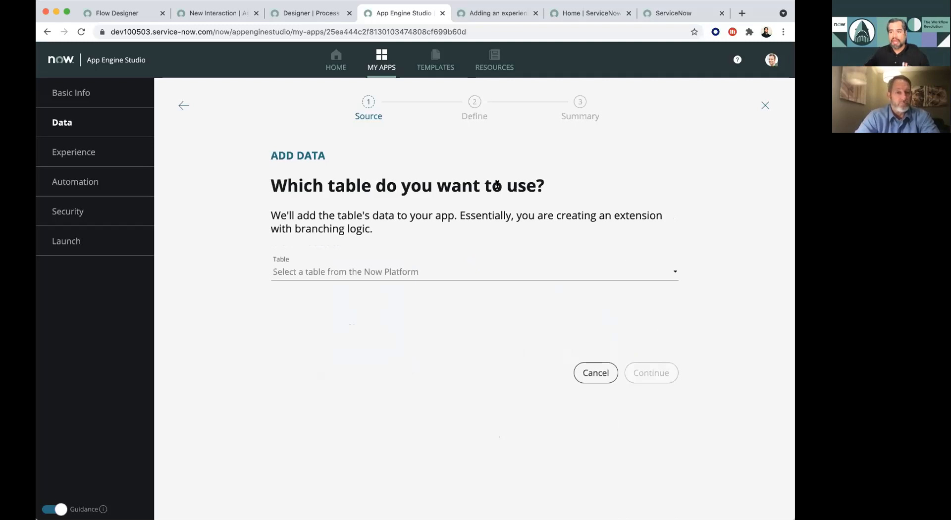
click(402, 272)
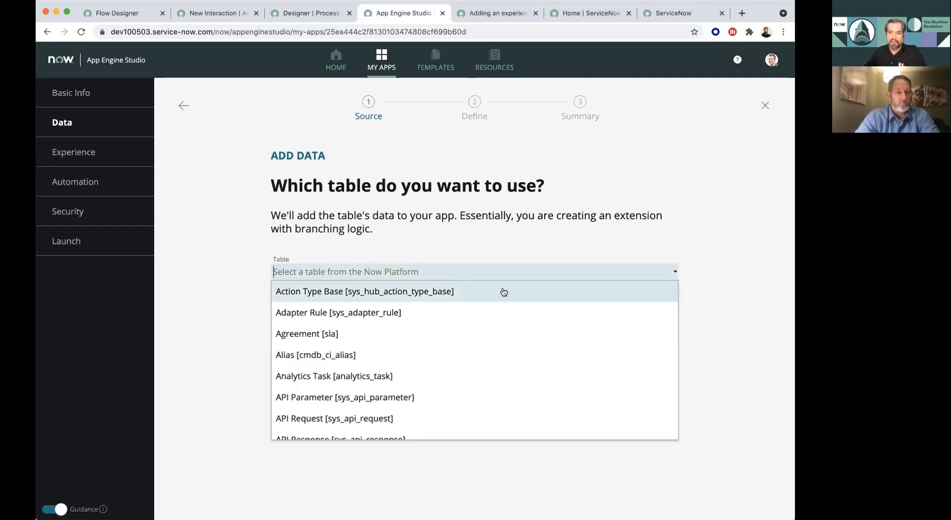
scroll(517, 310, down, 5)
scroll(516, 310, down, 6)
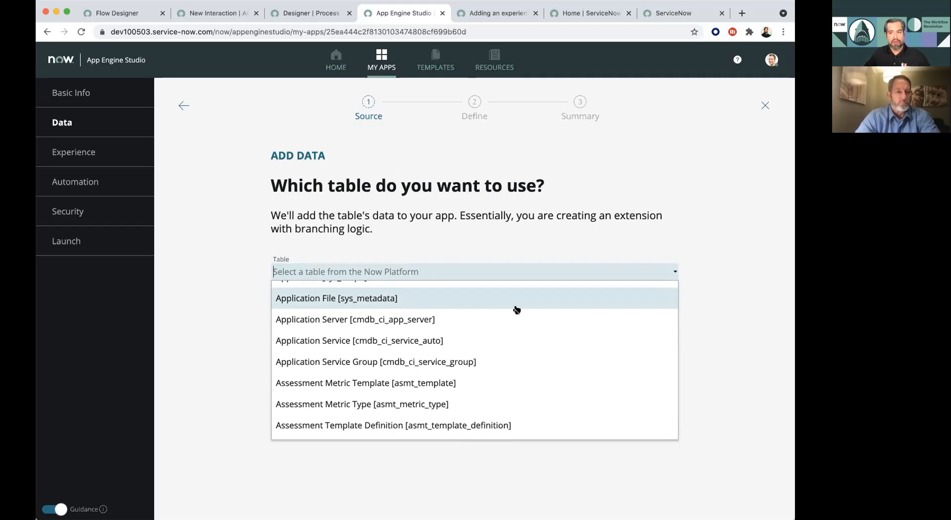
scroll(516, 310, down, 5)
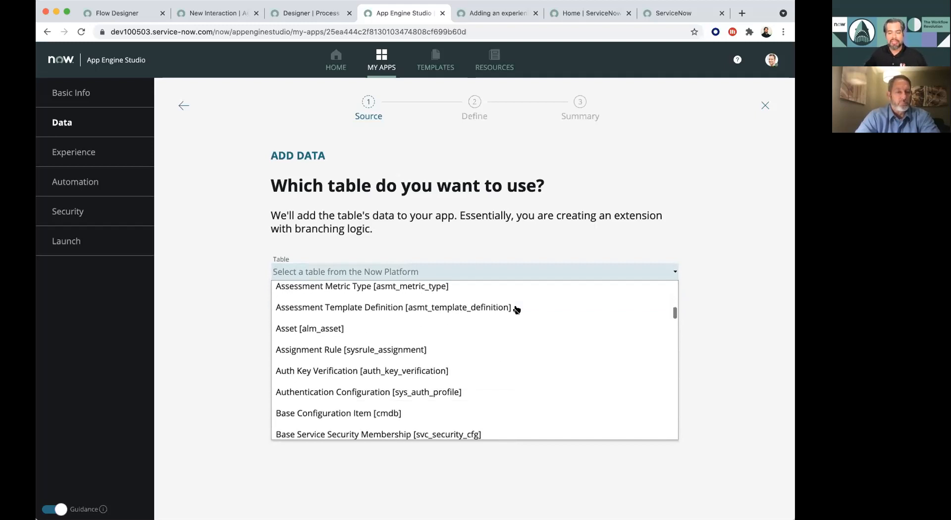
scroll(516, 310, down, 3)
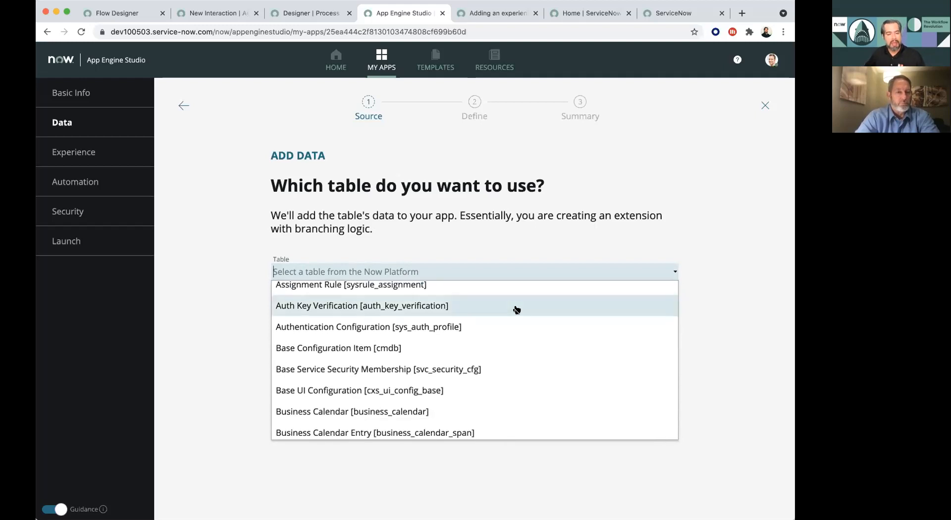
scroll(516, 310, down, 2)
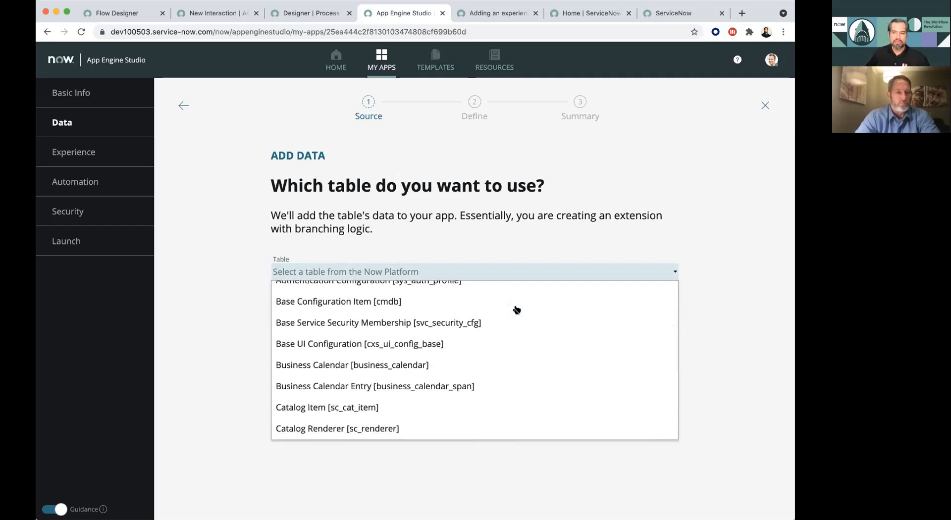
click(495, 269)
text(tas)
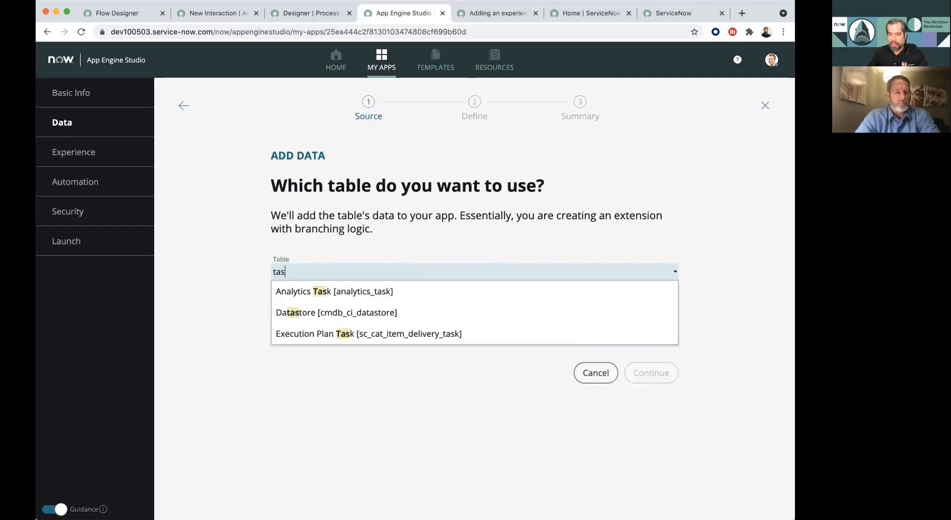
text(k [)
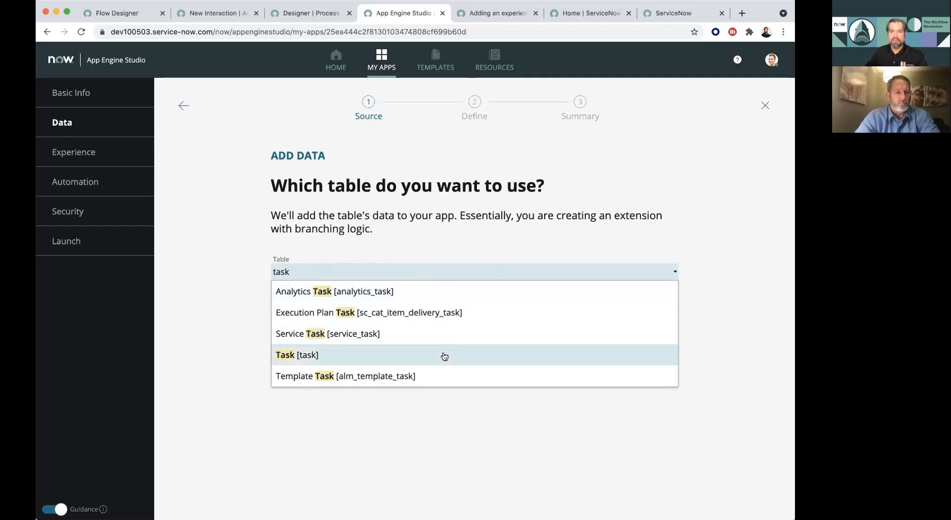
click(444, 356)
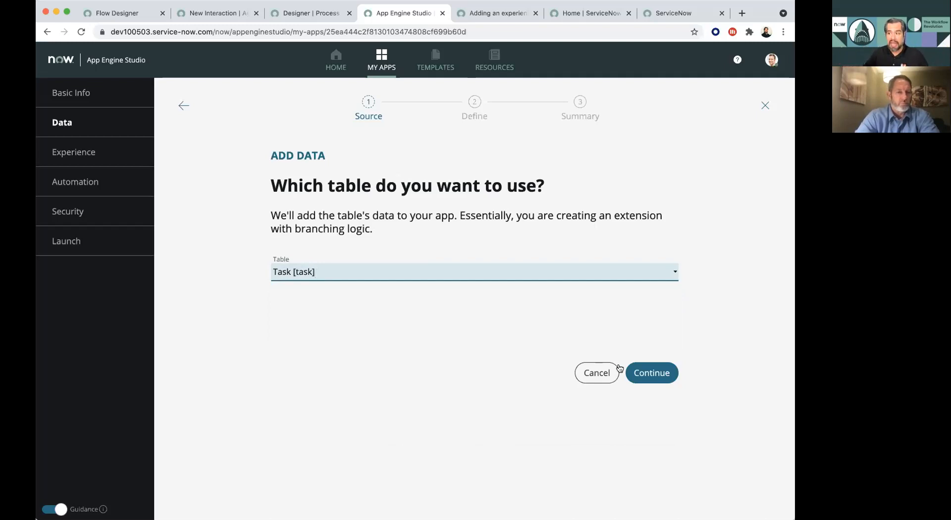
click(639, 372)
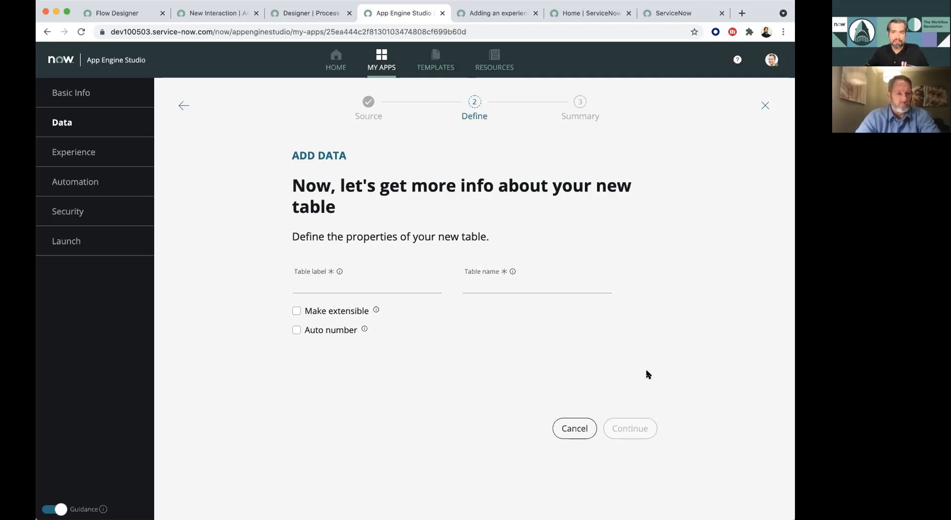
- Create the table with label Standard Process and auto numbering with prefix SP, and dismiss the error notification
click(421, 290)
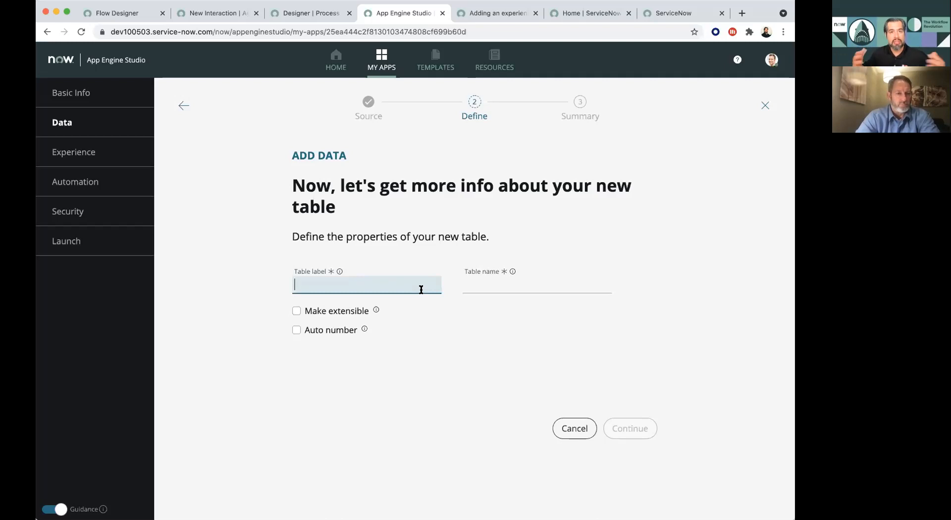
text(S)
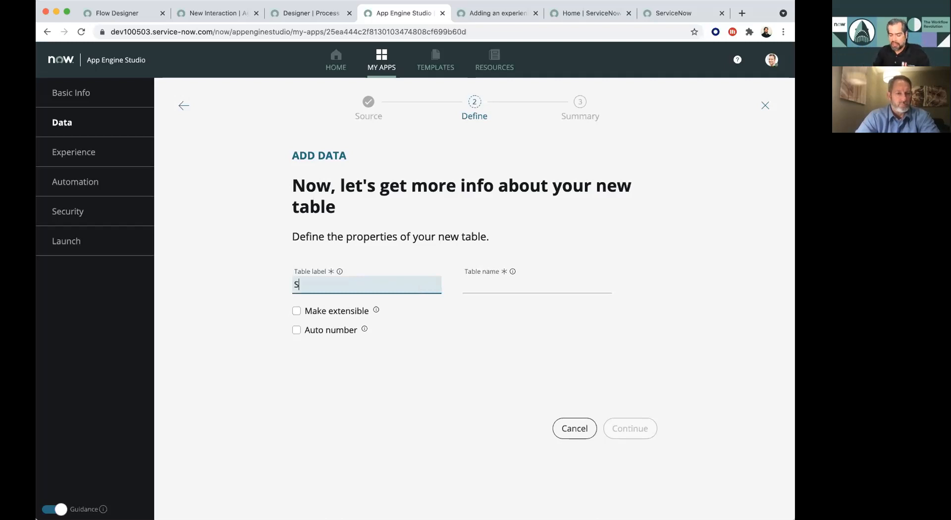
text(tandard Process)
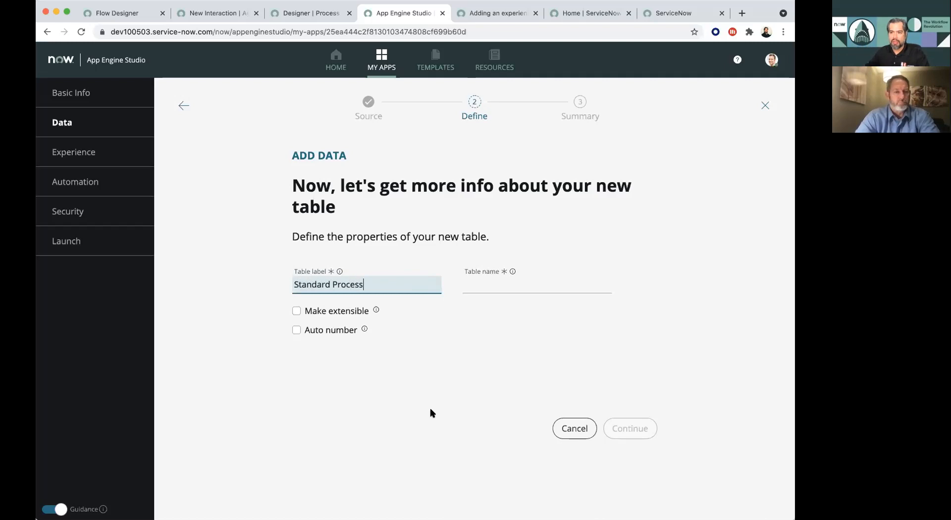
click(346, 359)
click(319, 330)
click(298, 358)
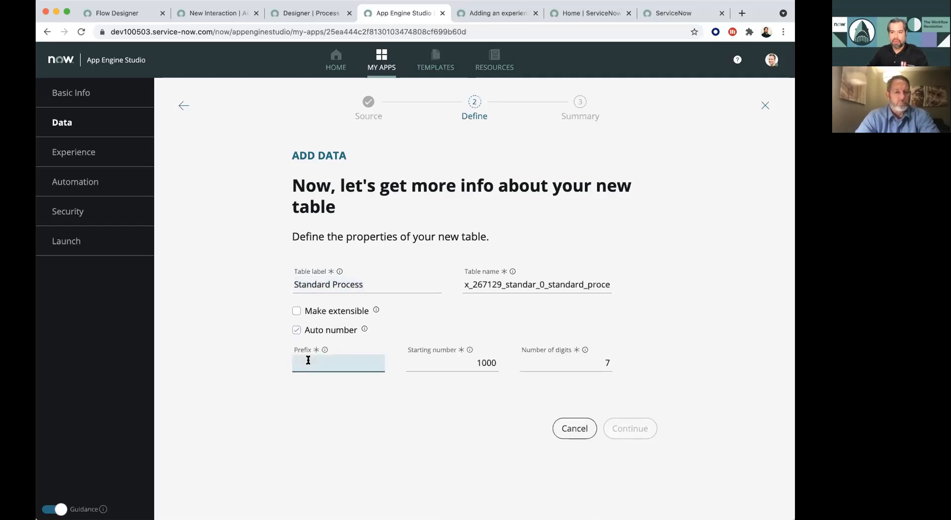
text(SP)
key(Tab)
key(Tab)
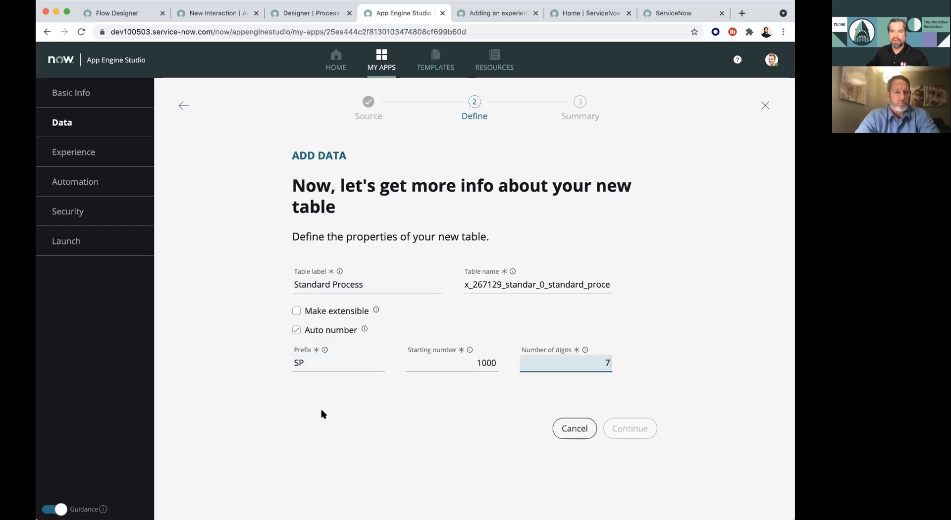
click(622, 409)
click(629, 426)
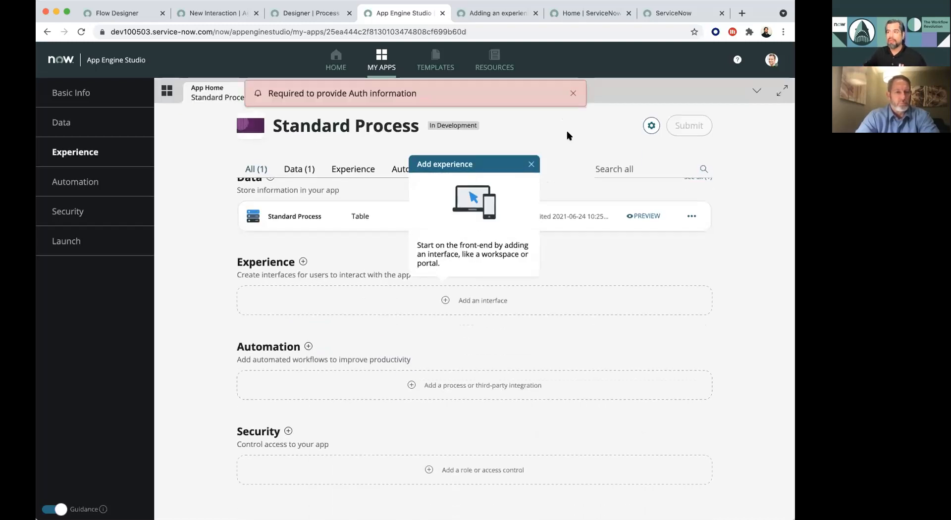
click(571, 95)
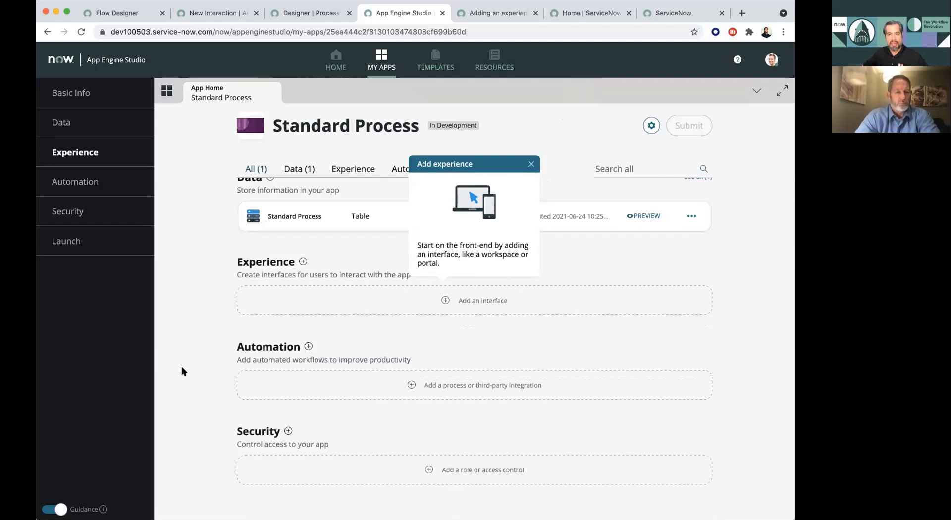
- Turn off the guidance and start adding a Mobile experience to the app
click(54, 509)
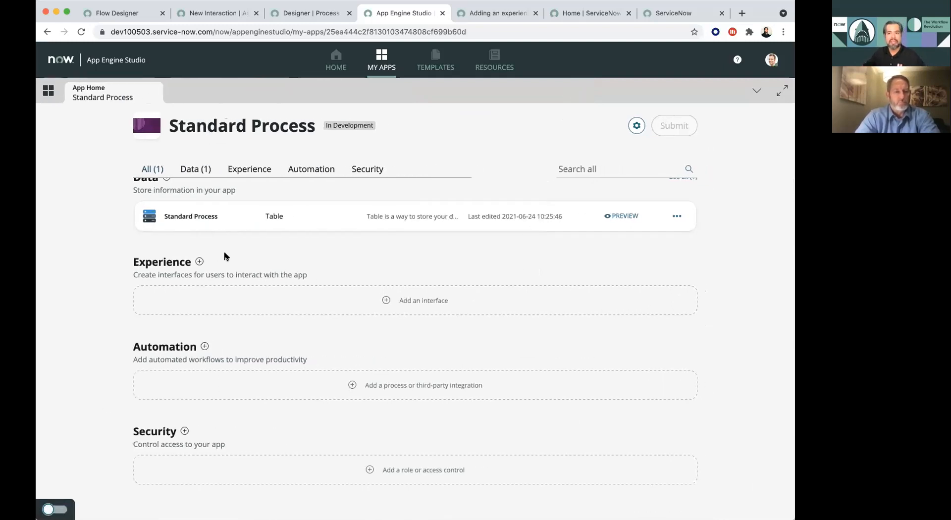
click(199, 261)
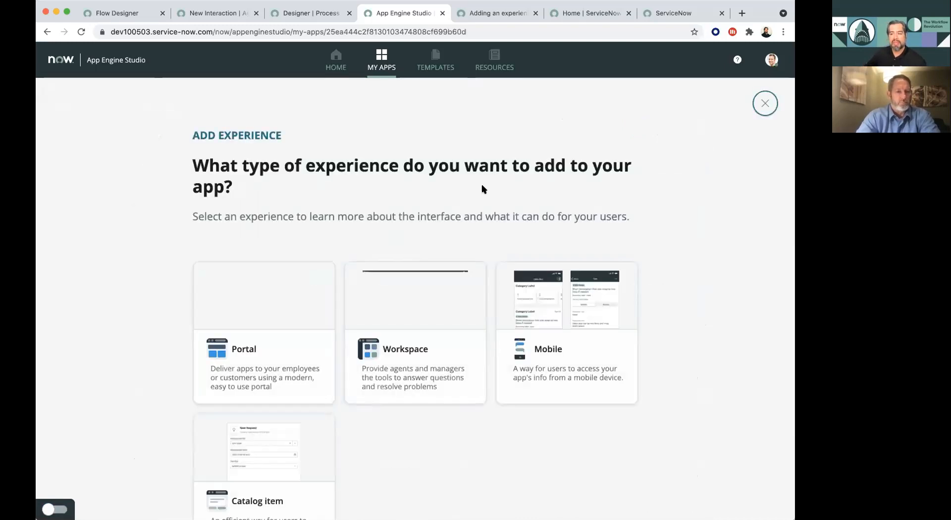
scroll(483, 189, down, 1)
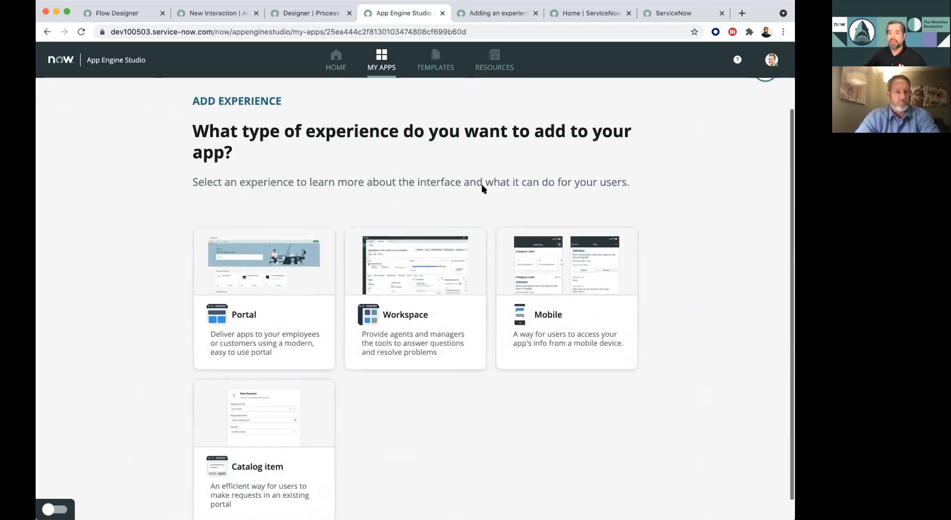
scroll(482, 186, down, 1)
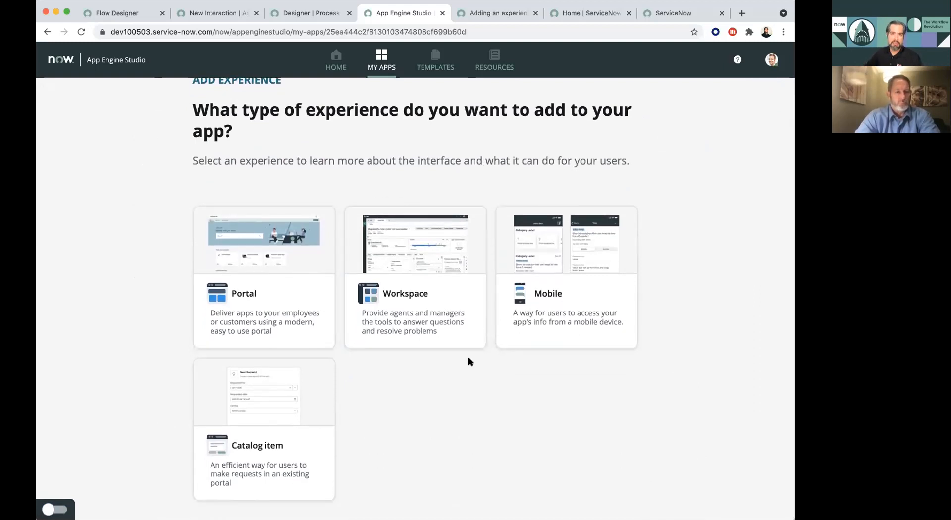
click(554, 322)
click(605, 410)
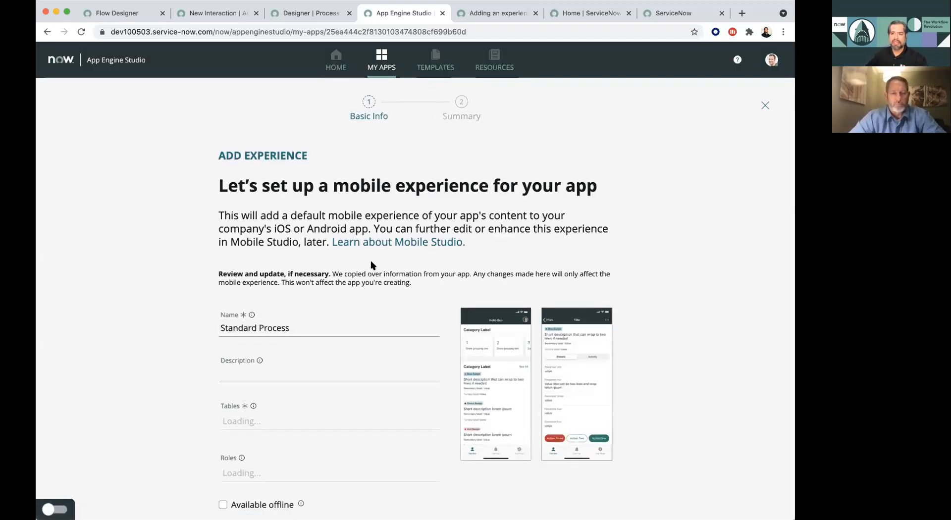
- Try assigning the itil role to the mobile experience, and remove the role again
scroll(373, 265, down, 4)
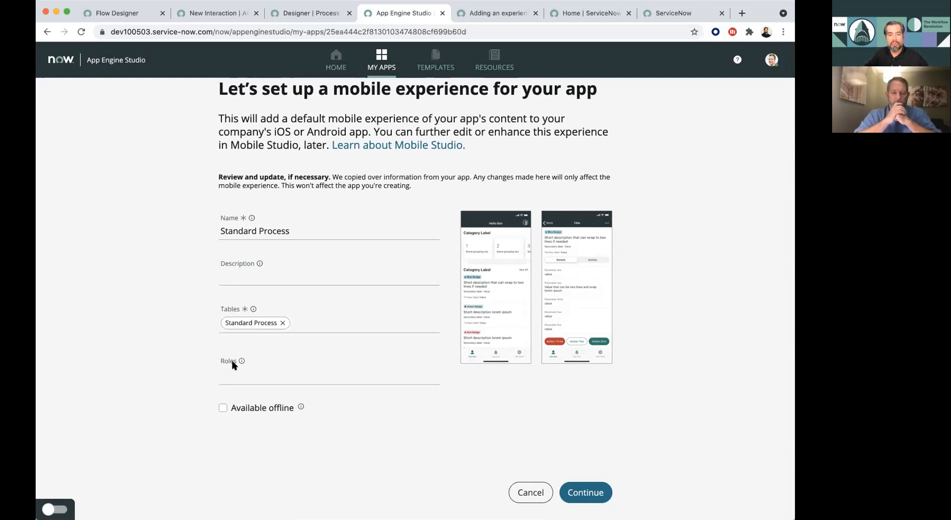
click(287, 378)
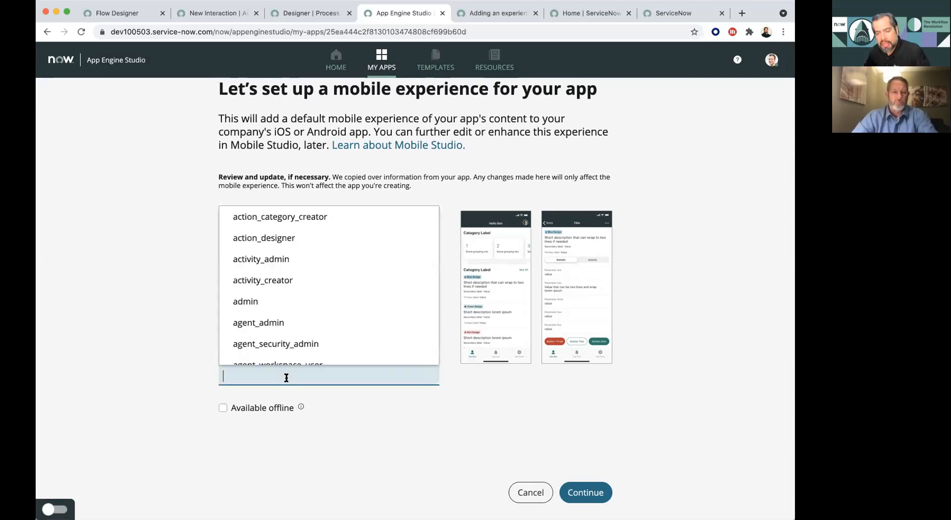
scroll(361, 276, down, 3)
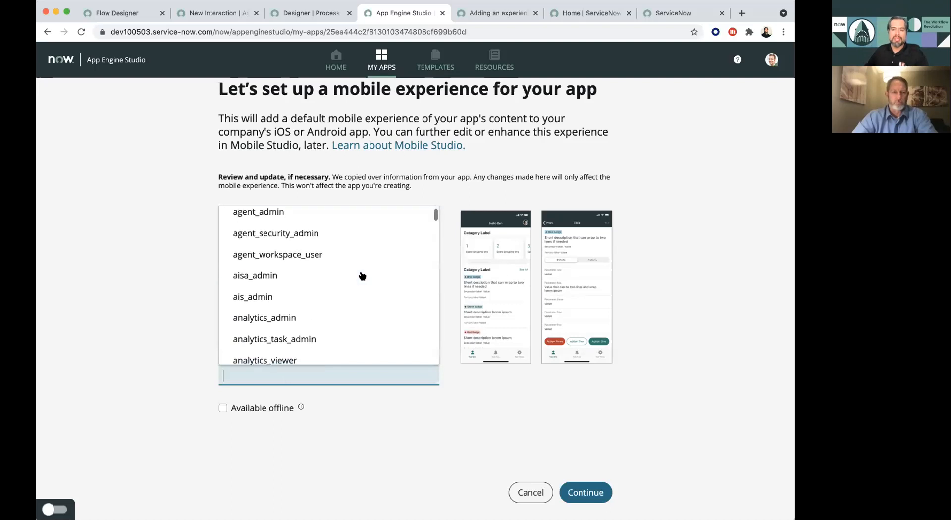
scroll(361, 276, down, 2)
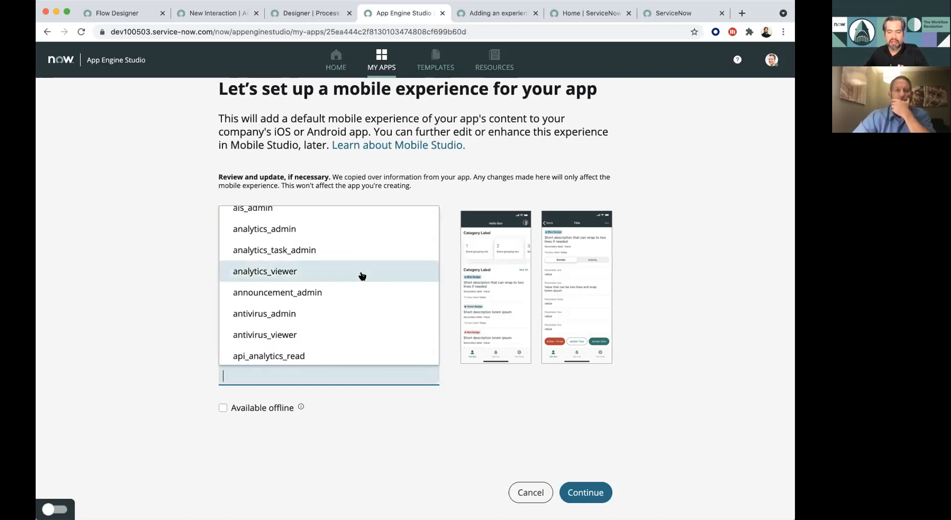
scroll(363, 276, down, 3)
scroll(362, 277, down, 3)
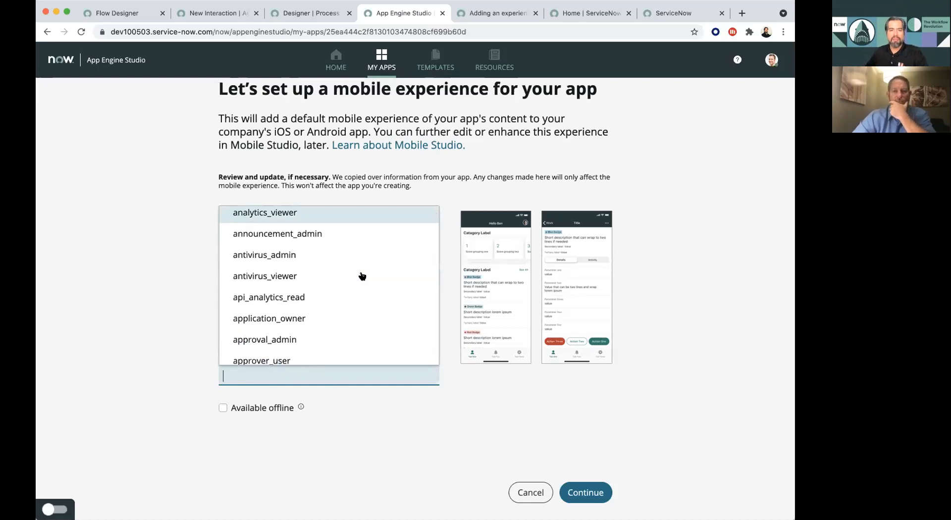
scroll(362, 276, down, 3)
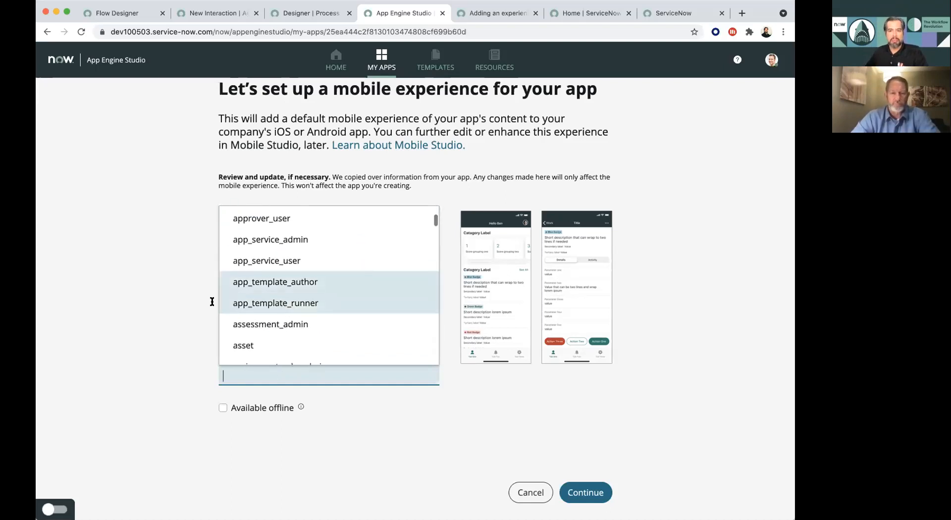
click(117, 325)
click(234, 372)
text(i)
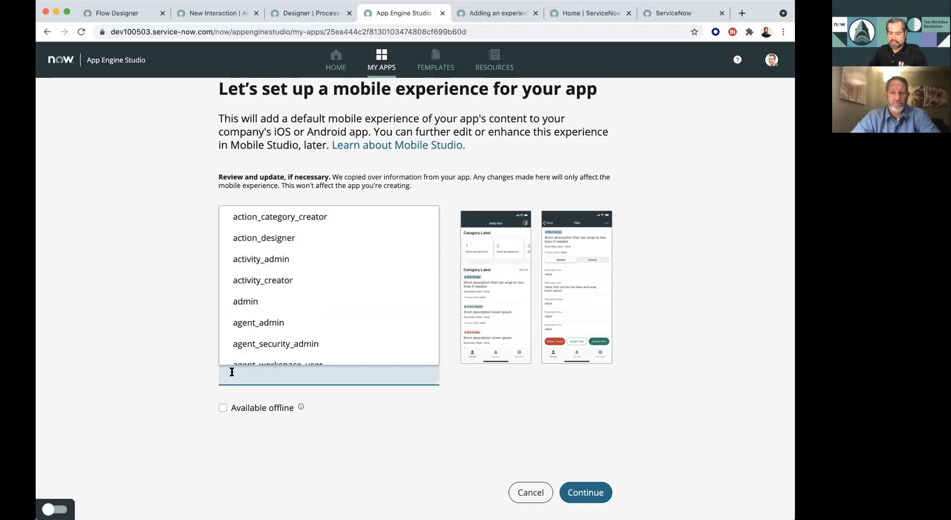
text(til)
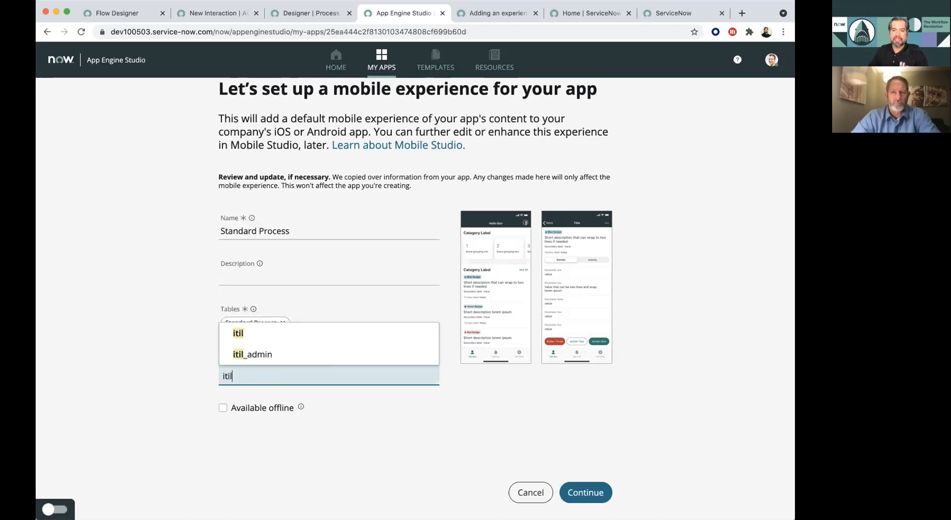
click(240, 333)
click(160, 369)
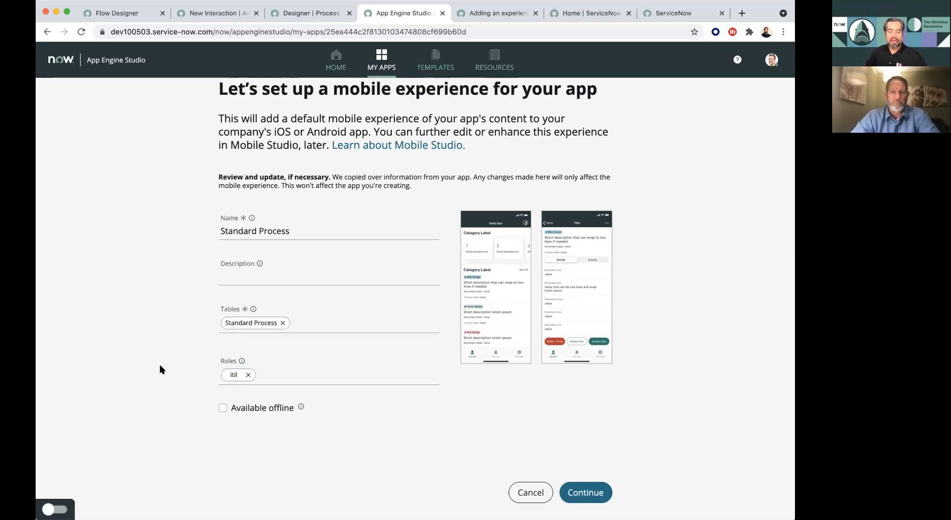
click(250, 376)
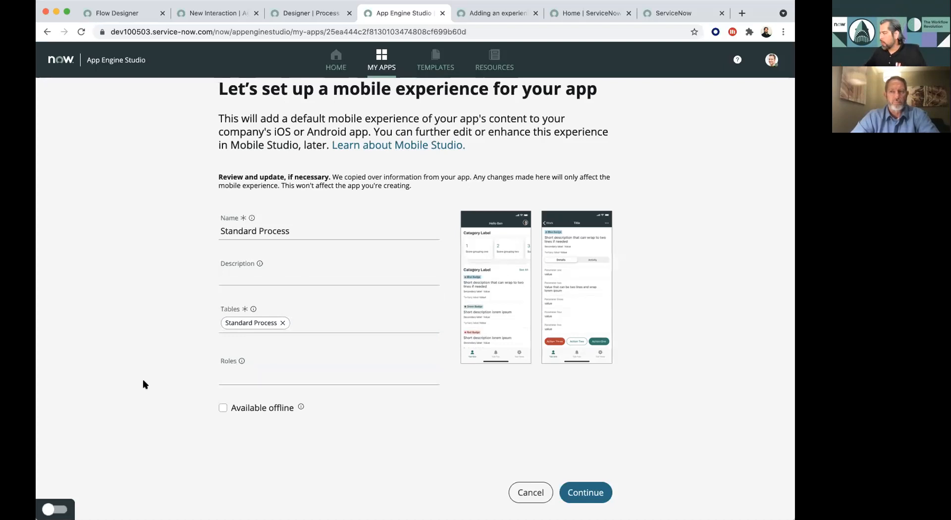
- Make the Standard Process mobile experience available offline and add it to the app
click(223, 409)
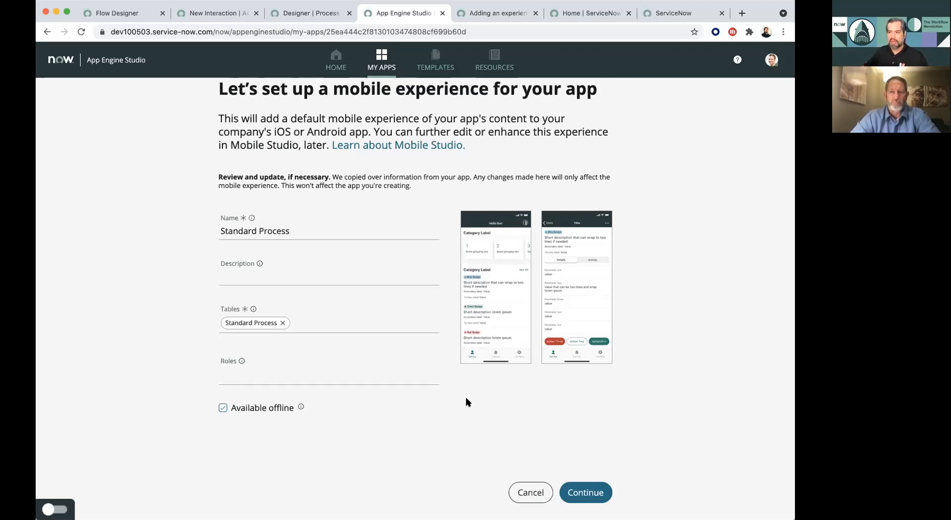
click(586, 492)
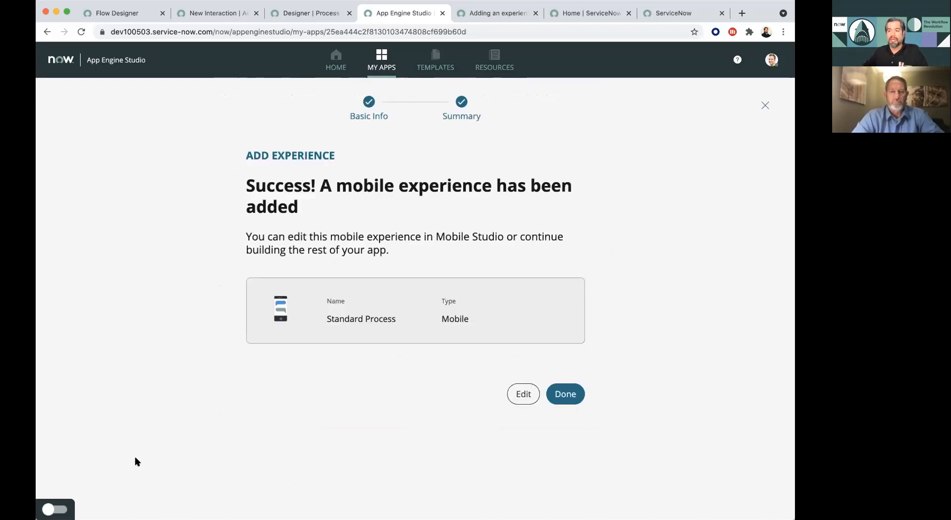
- Finish the mobile experience and start adding a Workspace experience, looking at the existing New Interaction workspace page as an example
click(565, 394)
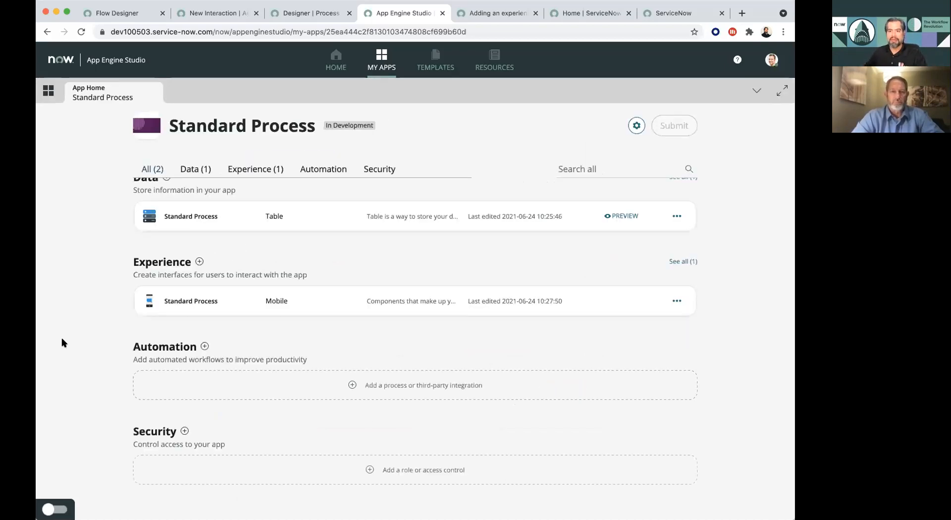
click(198, 261)
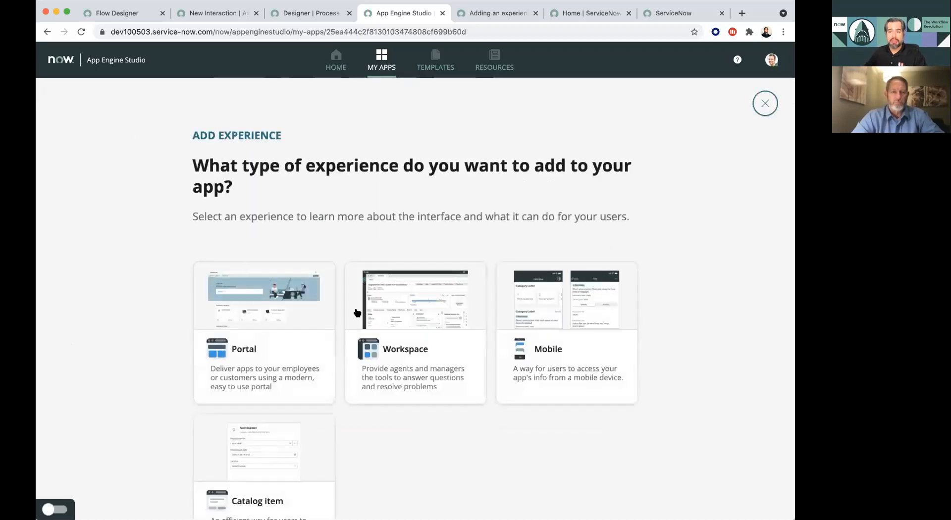
click(390, 329)
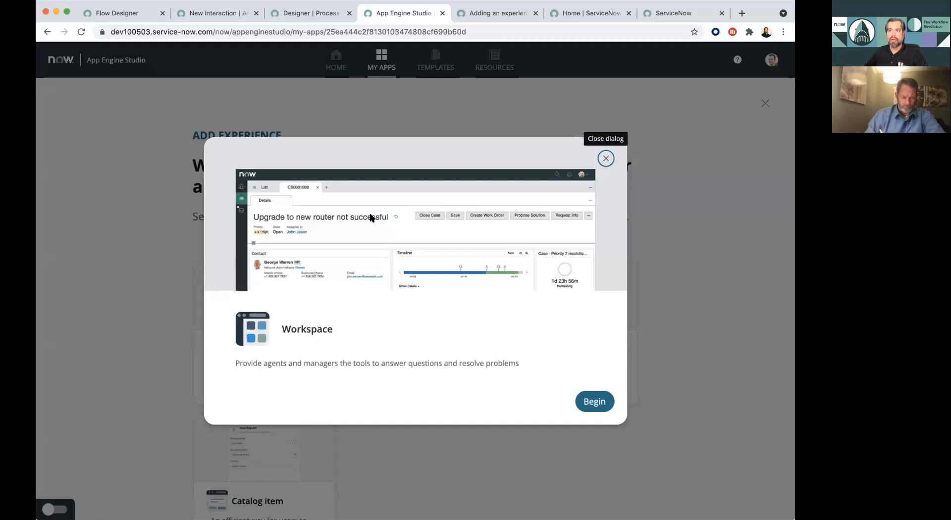
click(226, 16)
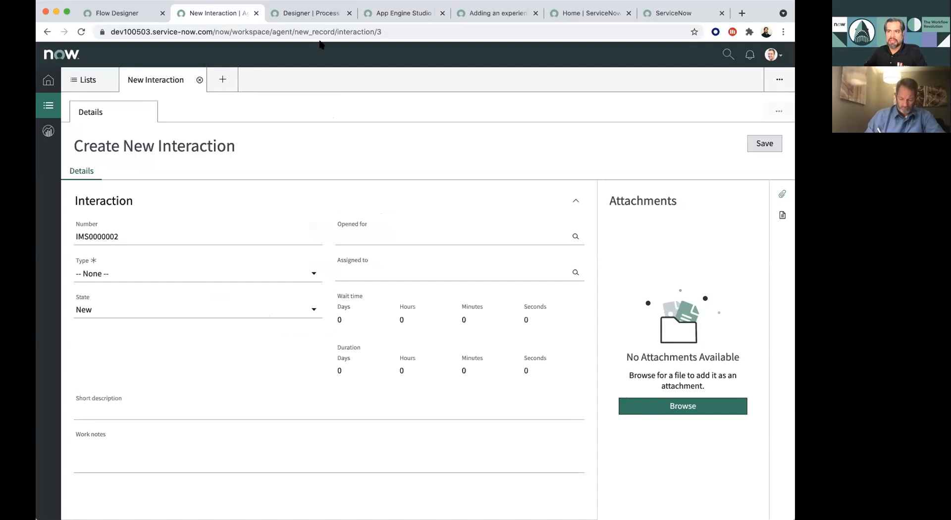
click(395, 11)
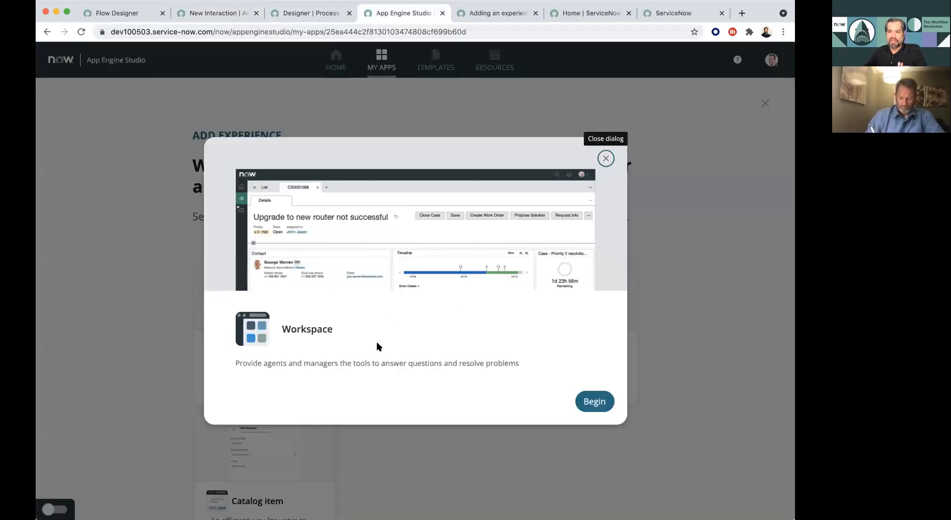
click(582, 394)
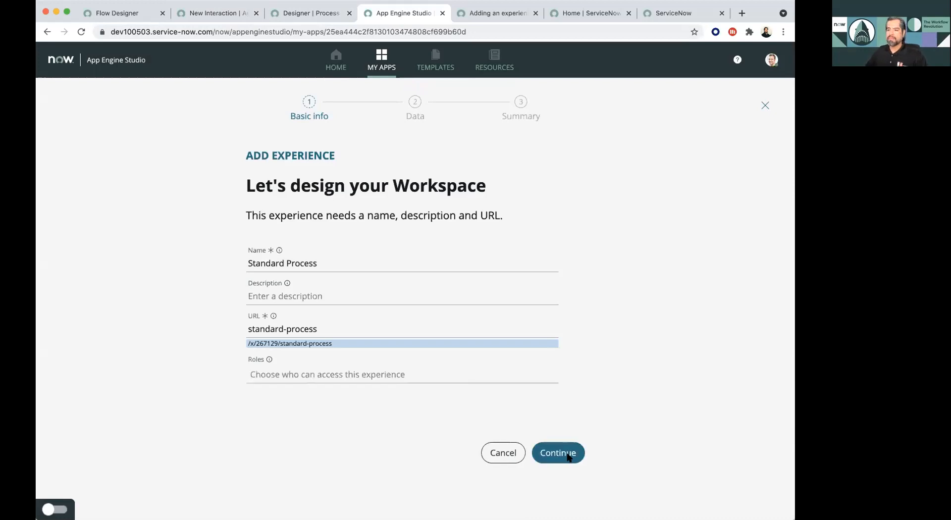
- Create the Standard Process workspace with Standard Process as primary table and Knowledge as secondary table
click(557, 451)
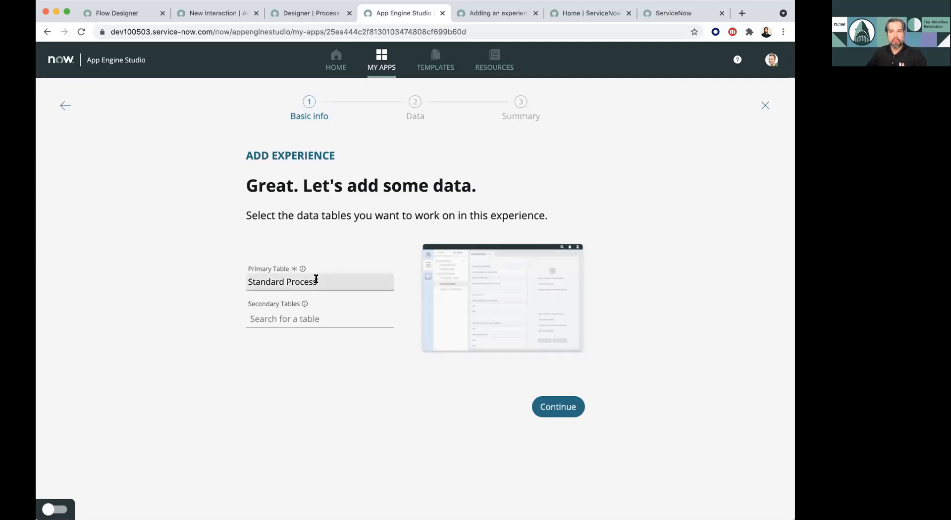
click(308, 318)
text(knowledge)
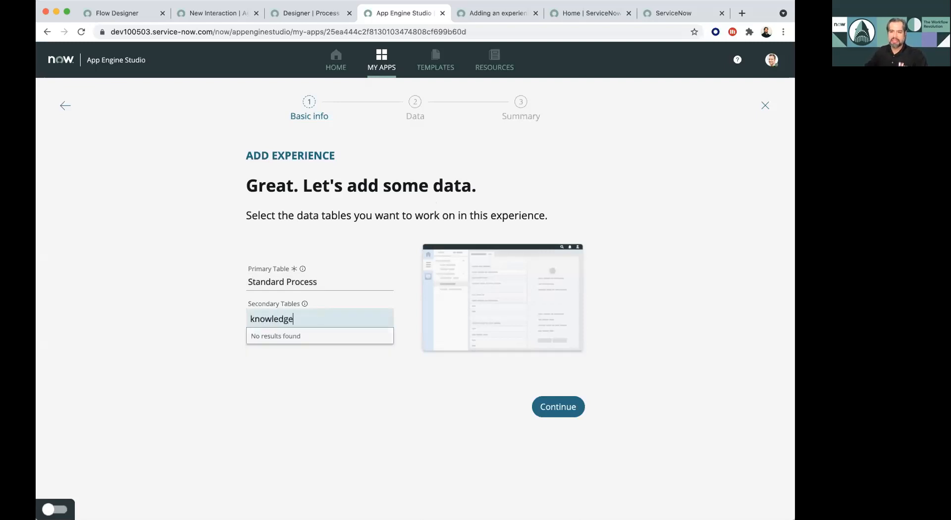
click(298, 392)
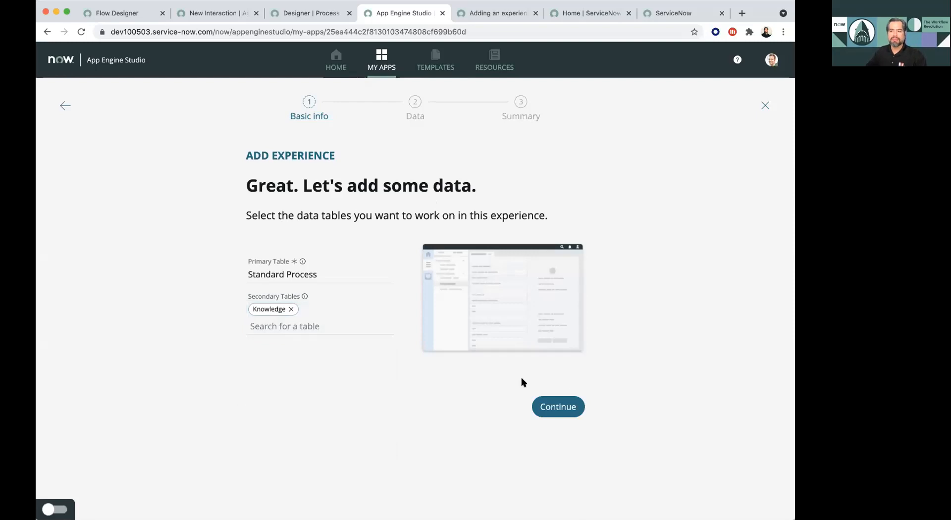
click(559, 407)
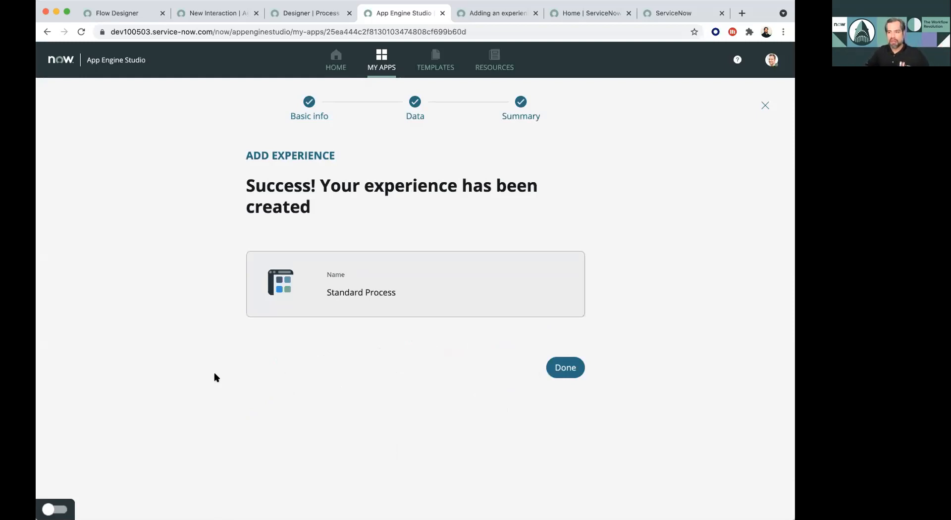
click(567, 377)
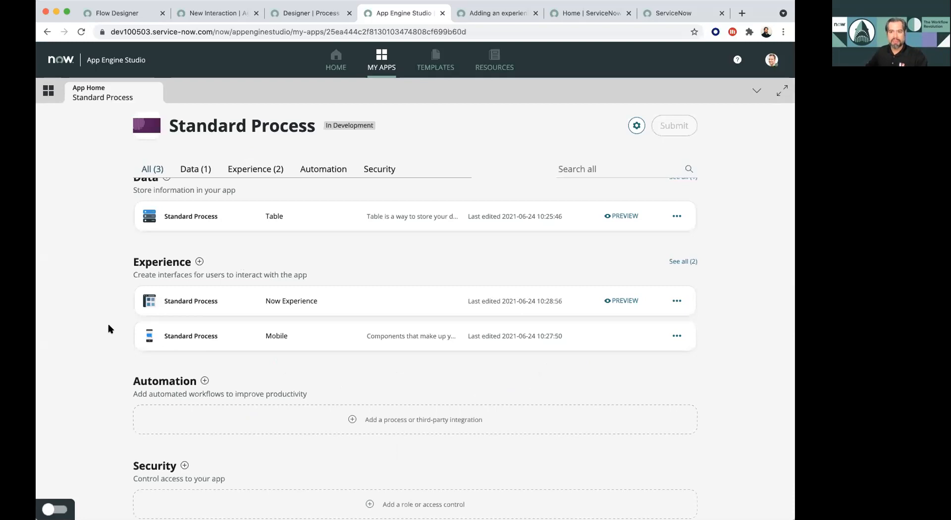
- Preview the Standard Process workspace and look through its list of all Knowledge records
click(627, 300)
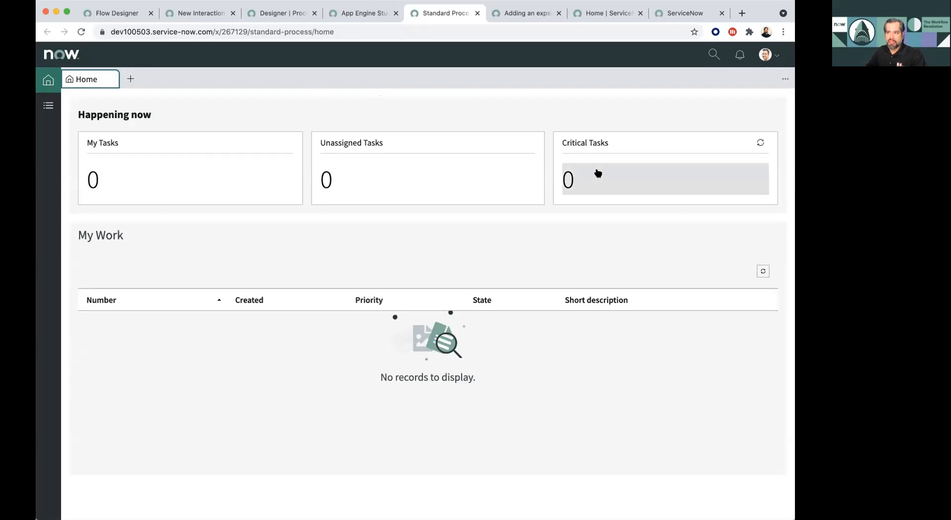
click(48, 106)
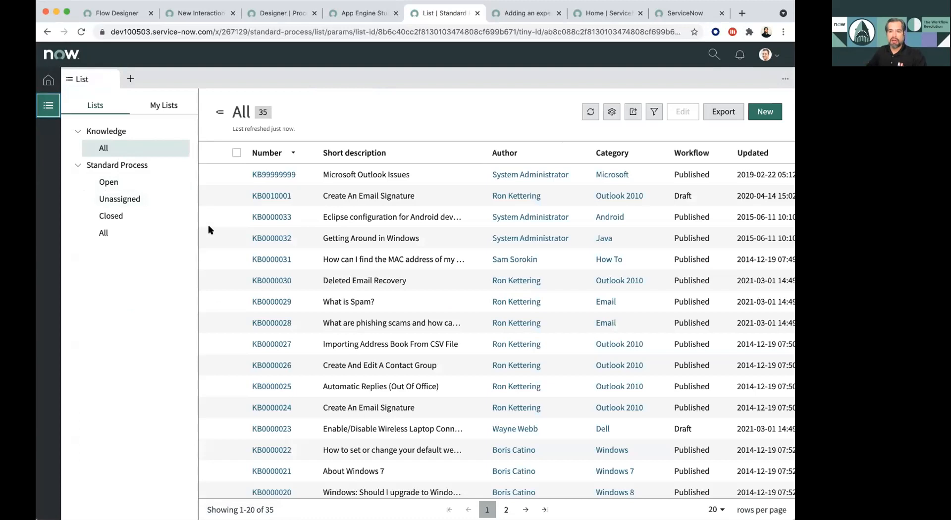
scroll(332, 275, down, 3)
scroll(332, 275, up, 3)
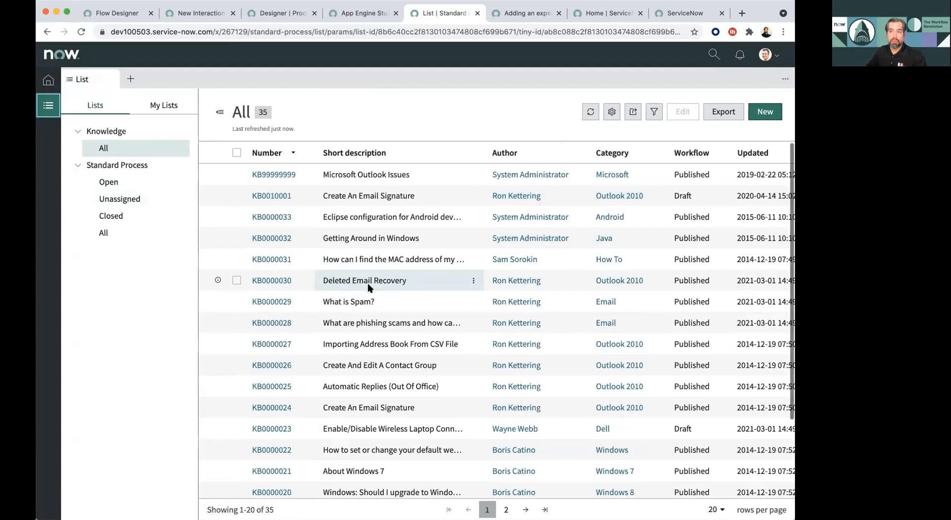
- Open a new record form from the Standard Process Open list, and return to App Engine Studio
click(109, 184)
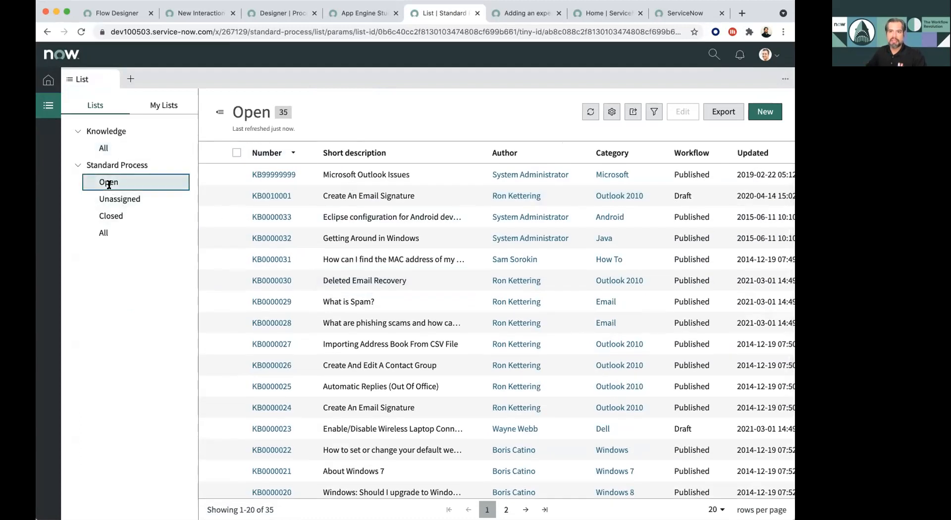
click(773, 112)
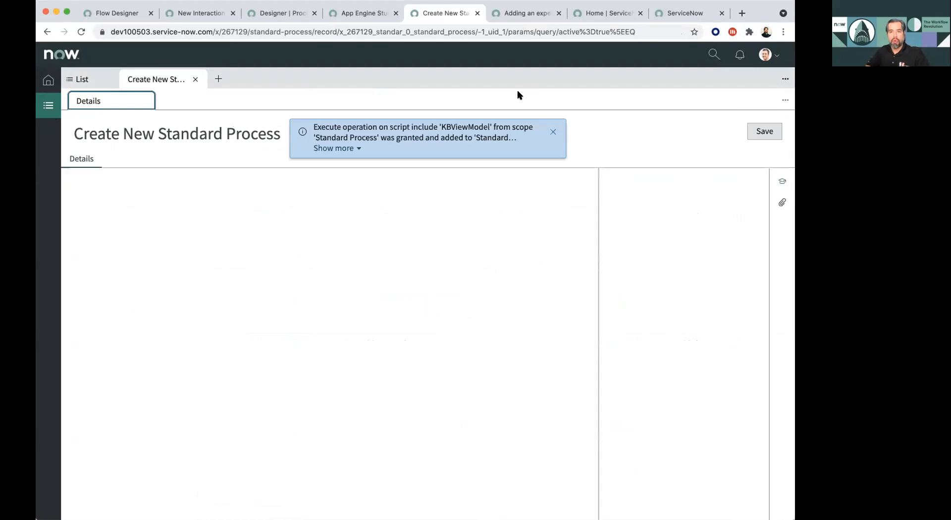
click(553, 131)
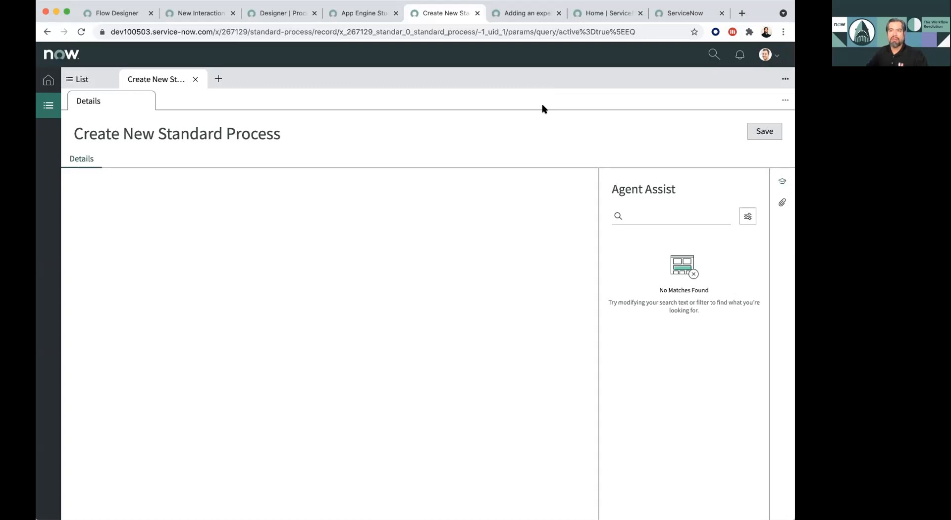
click(369, 14)
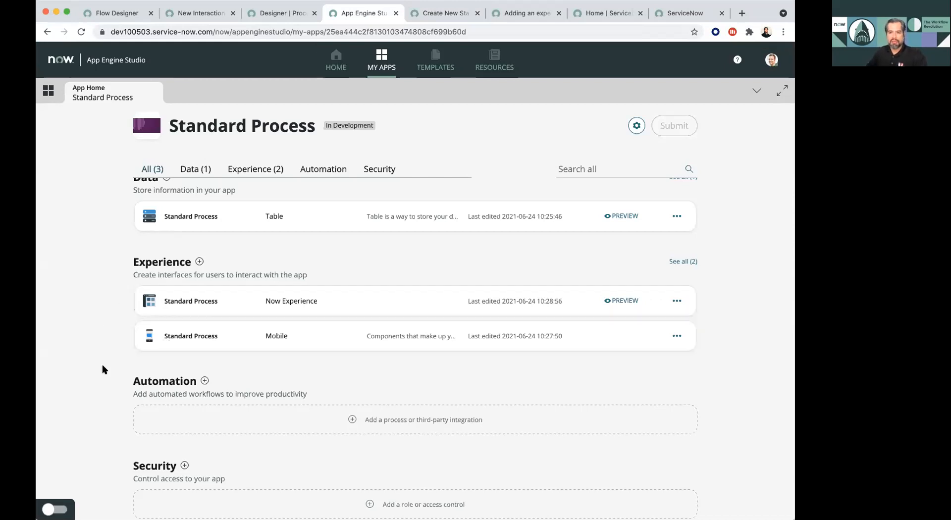
- Turn the guidance on again and close its Add automation tip
scroll(103, 369, down, 1)
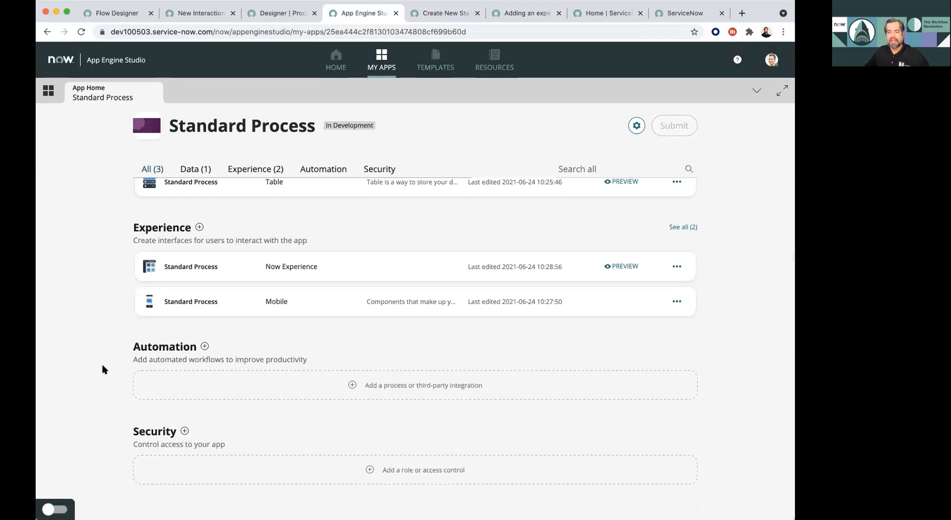
click(54, 510)
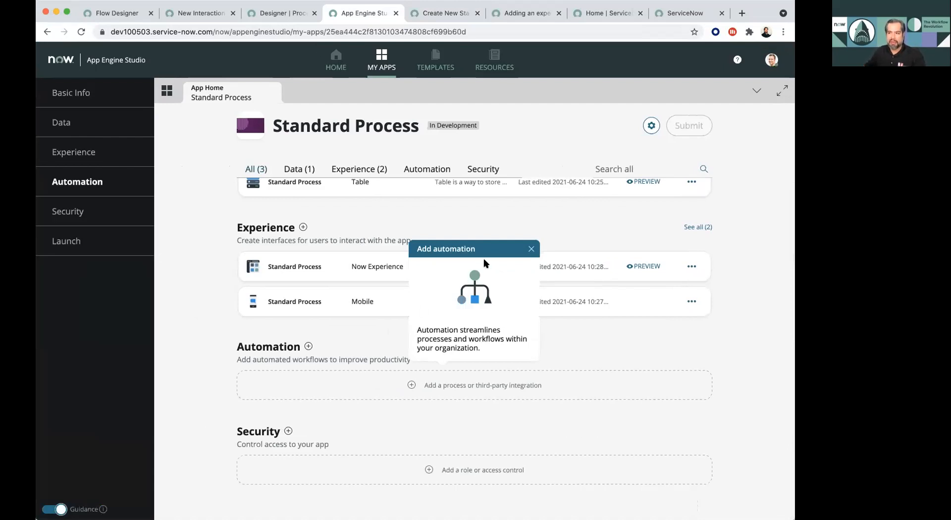
click(529, 250)
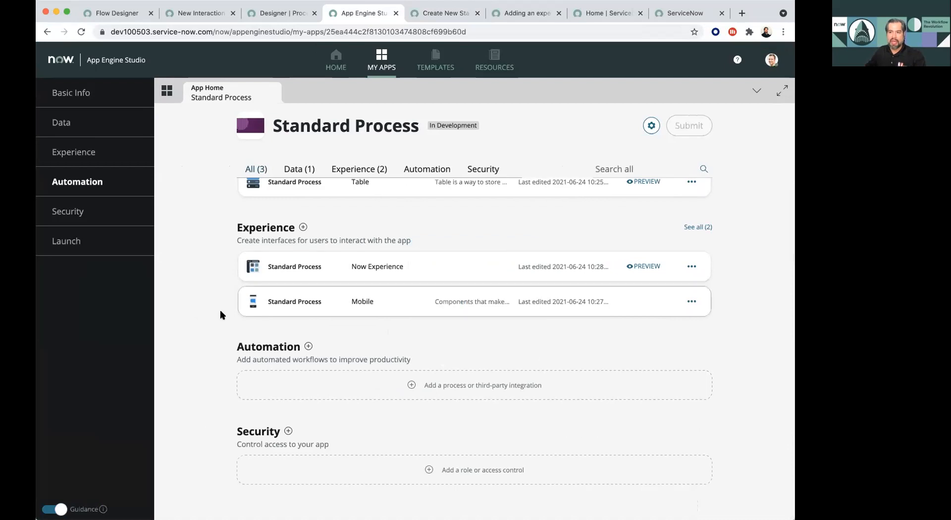
- Start adding an automation, look through the available templates, and choose to build the flow from scratch
click(307, 348)
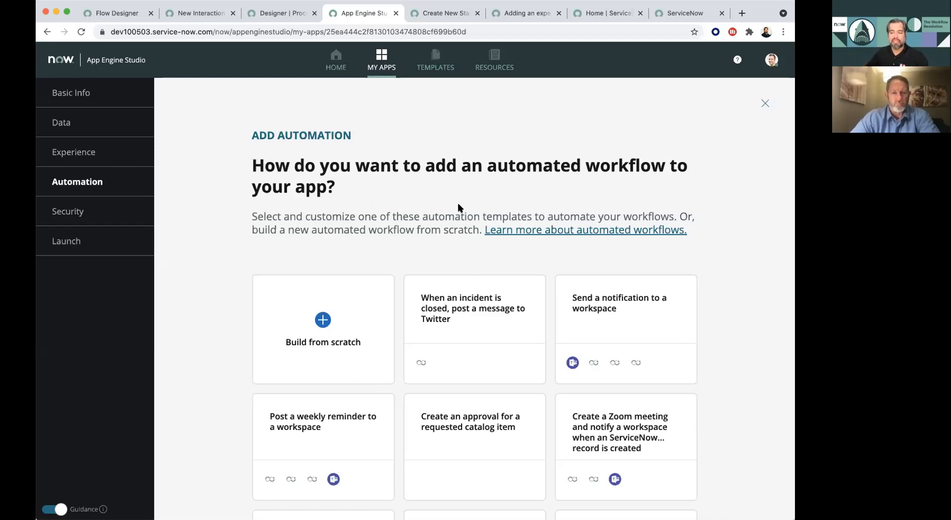
scroll(740, 231, down, 3)
scroll(740, 232, down, 2)
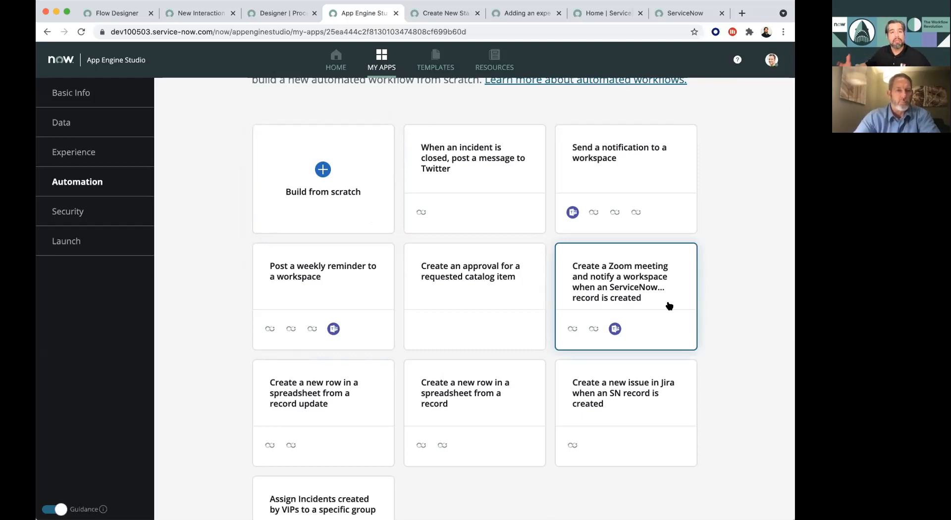
click(341, 197)
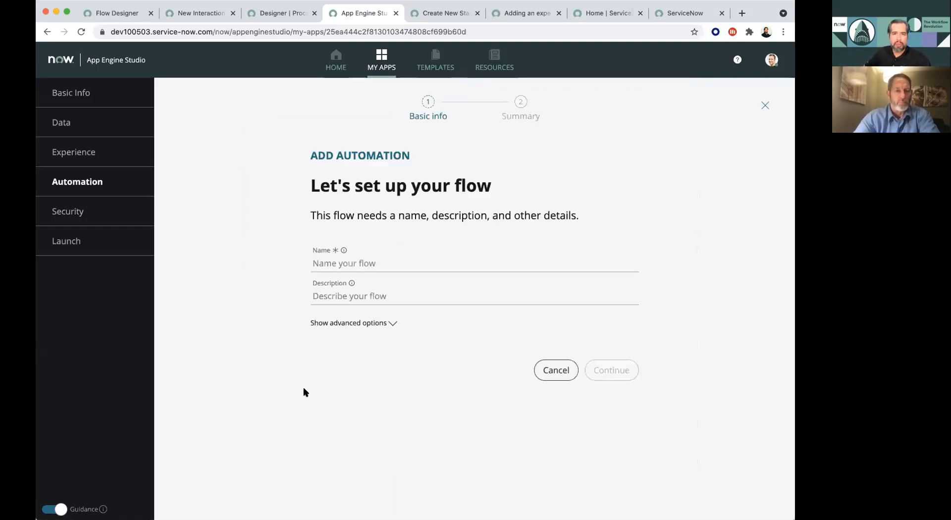
- Create the flow with the name Standard Process Flow and open it for editing, skipping the Flow Designer tour
click(356, 265)
text(Standard Process )
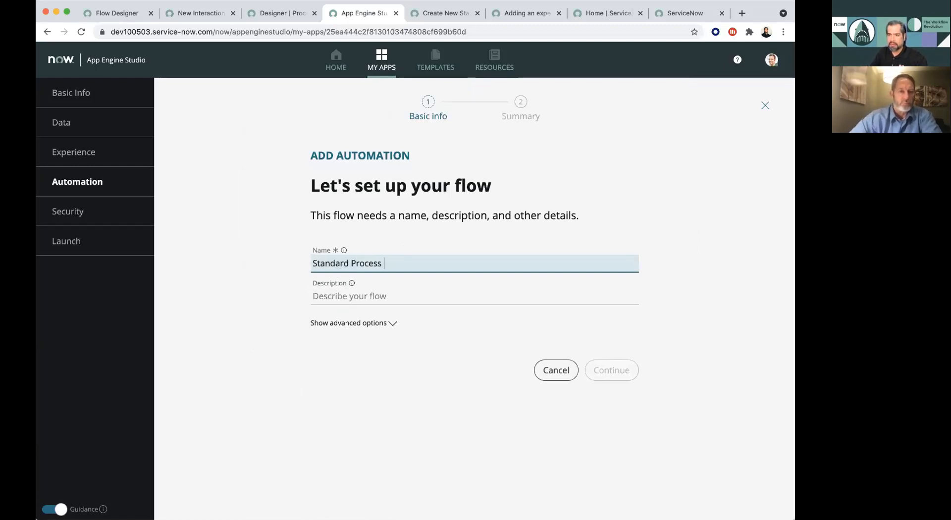
text(Flow)
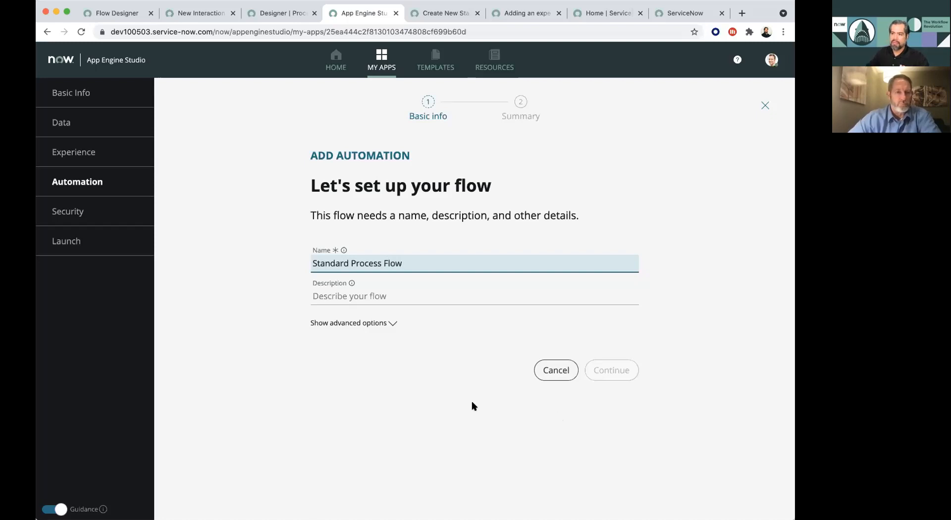
click(444, 415)
click(611, 371)
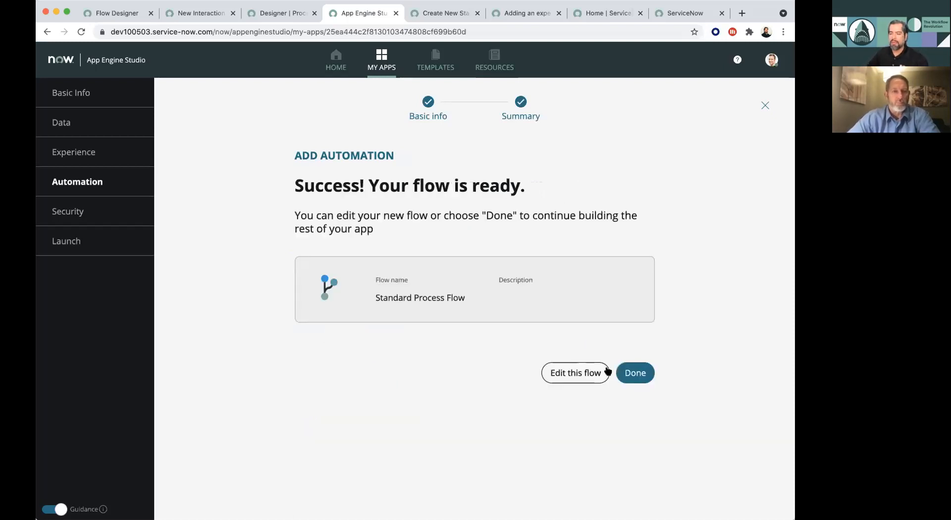
click(576, 372)
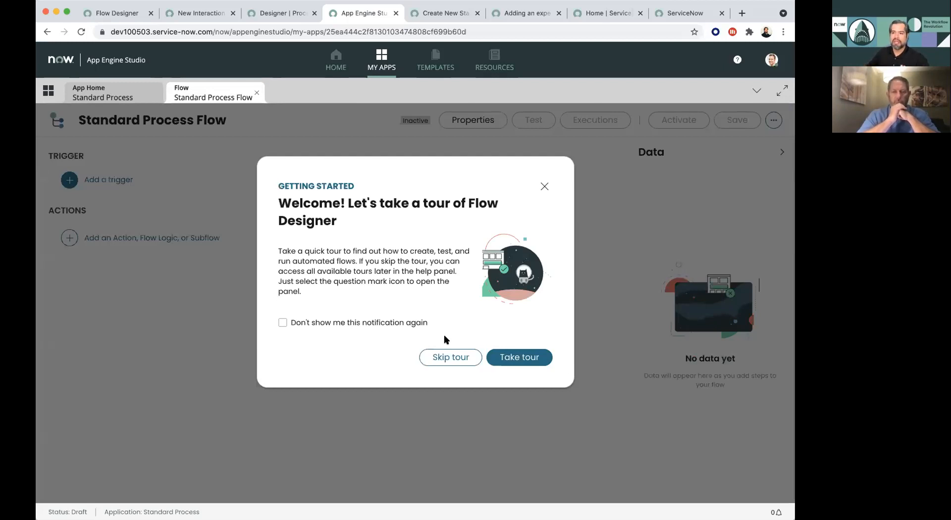
click(457, 357)
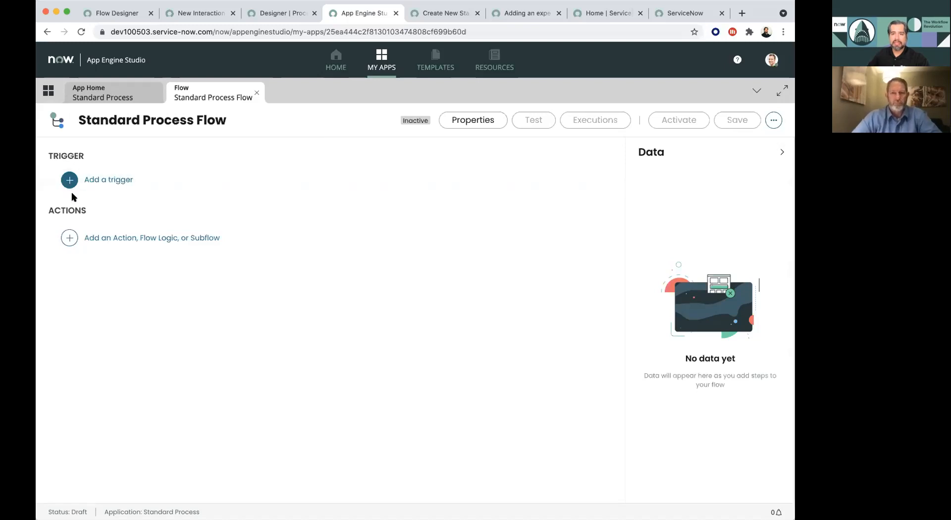
- Add a trigger to Standard Process Flow, review the trigger types, and choose the record trigger Created
click(143, 182)
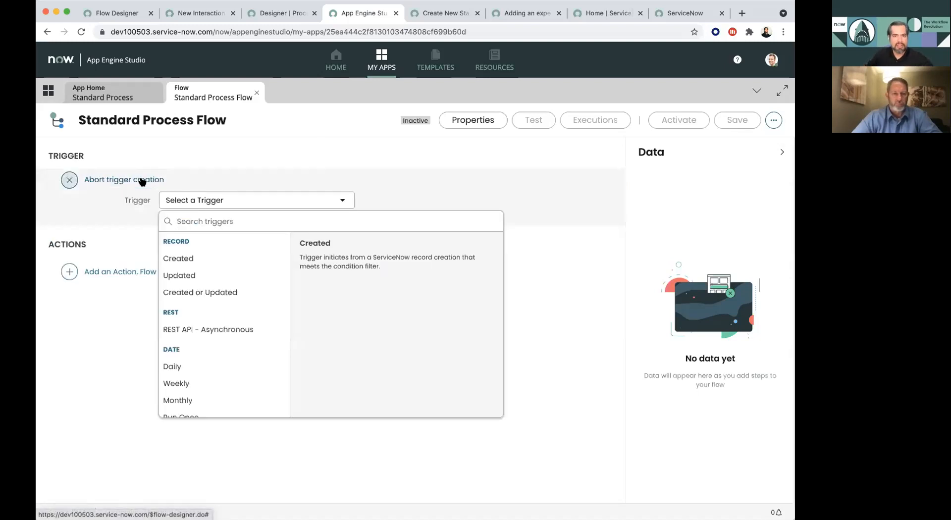
click(252, 219)
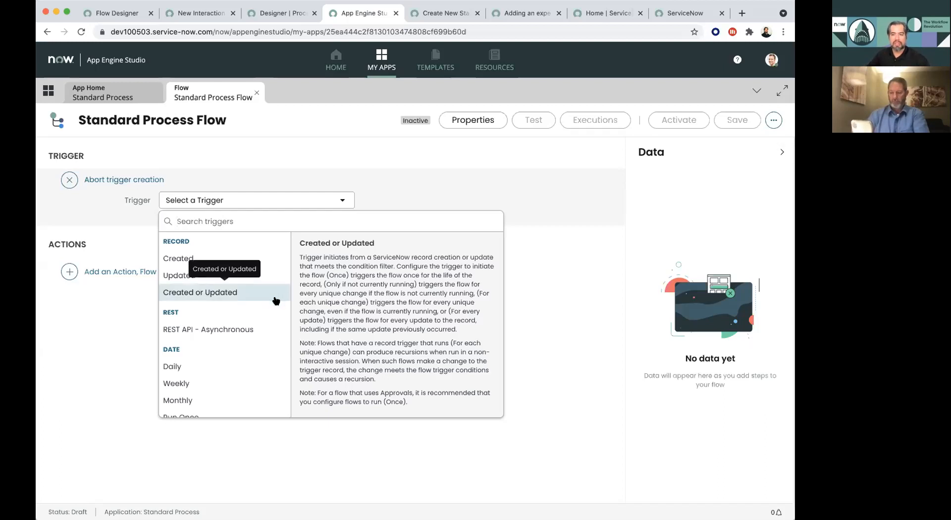
scroll(276, 301, down, 2)
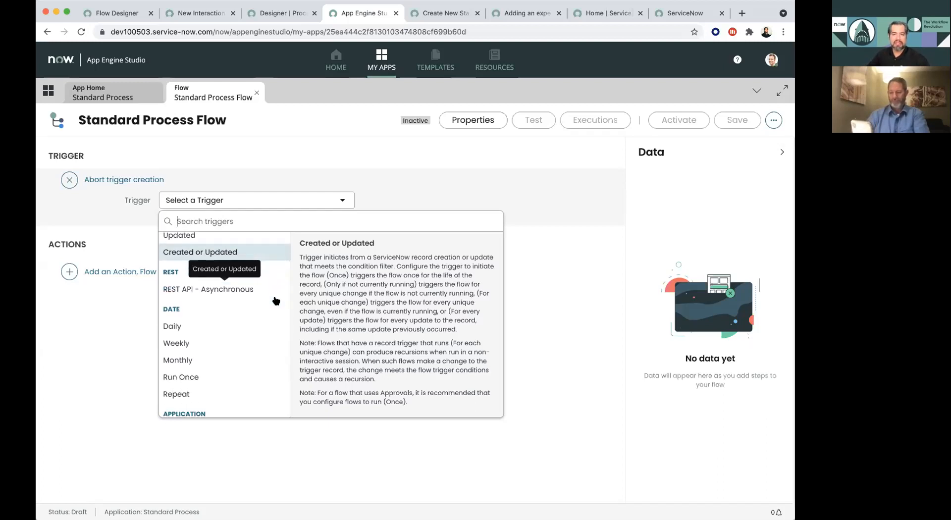
scroll(276, 301, down, 1)
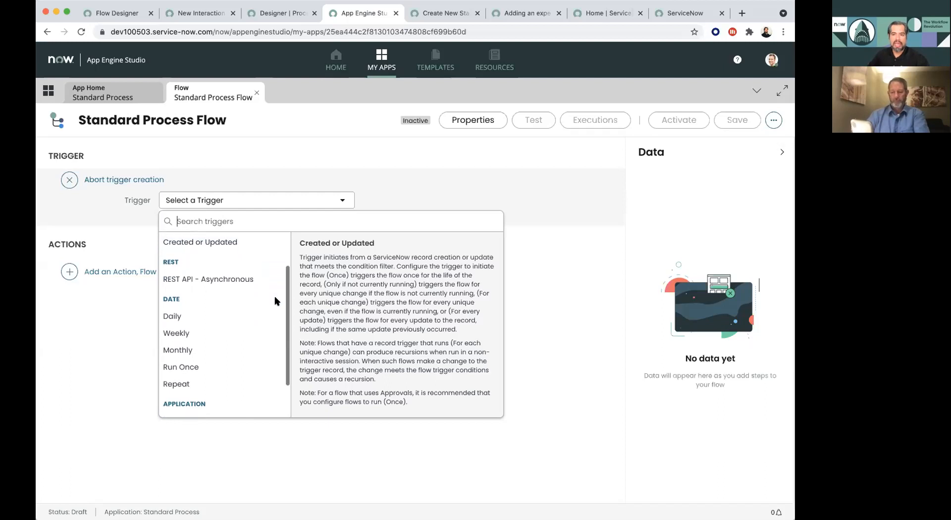
scroll(276, 301, down, 2)
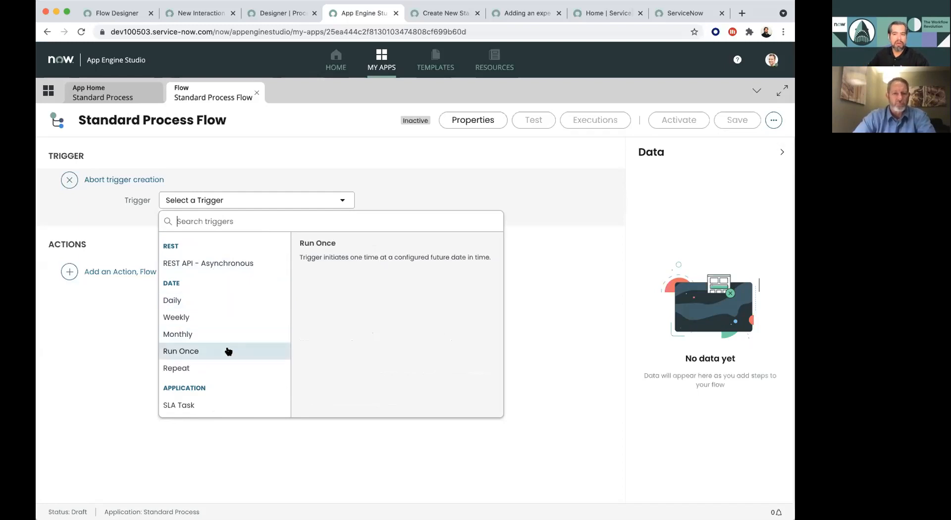
scroll(226, 349, up, 2)
click(203, 263)
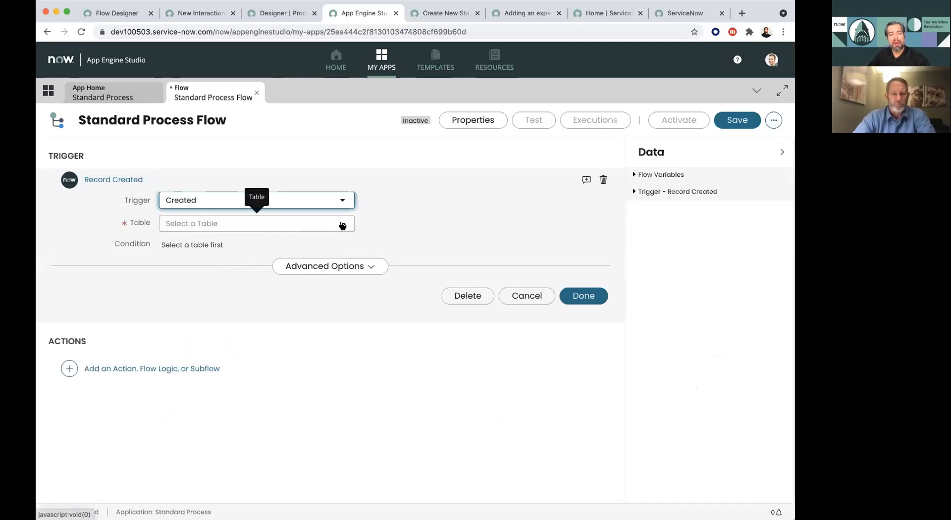
- Set the Created trigger's table to Standard Process and finish the trigger
click(342, 225)
text(sta)
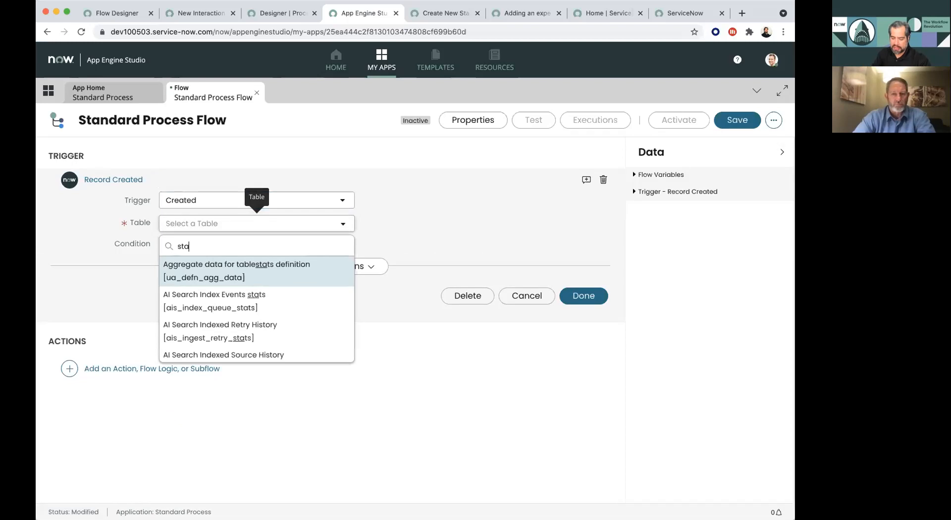
text(ndard P)
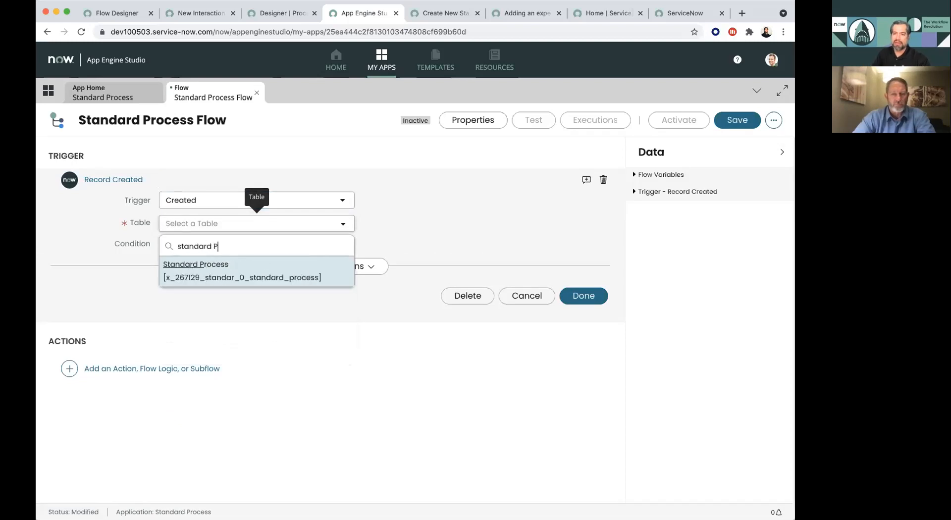
click(322, 265)
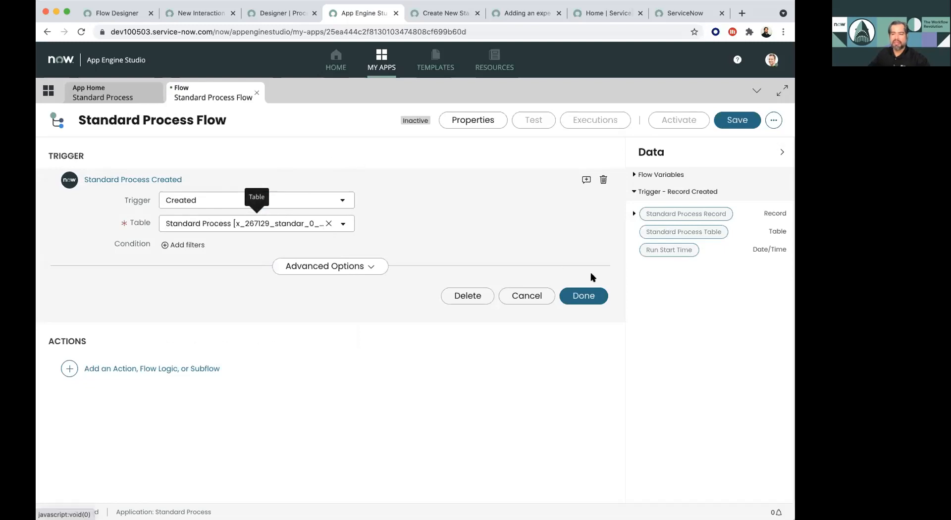
click(583, 296)
- Start adding an action to the flow and look through the available ServiceNow Core actions
click(113, 240)
click(121, 242)
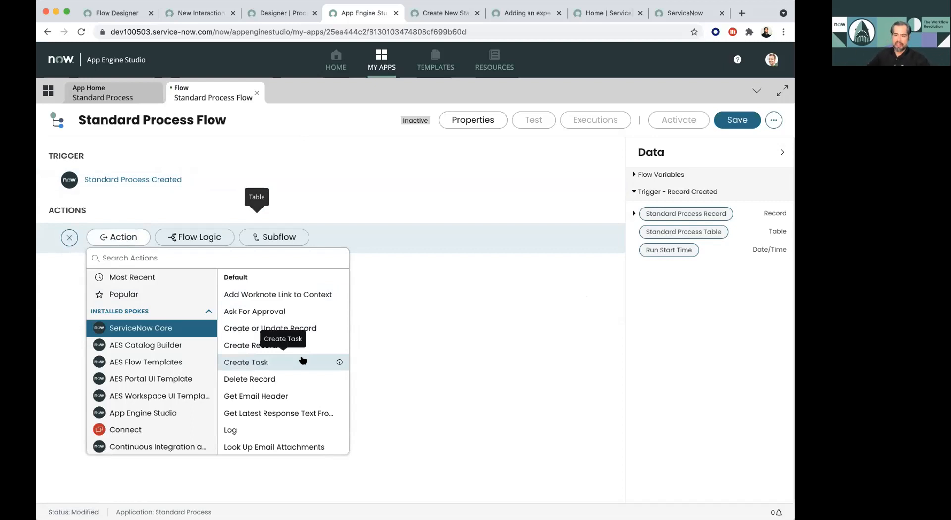
scroll(303, 360, down, 5)
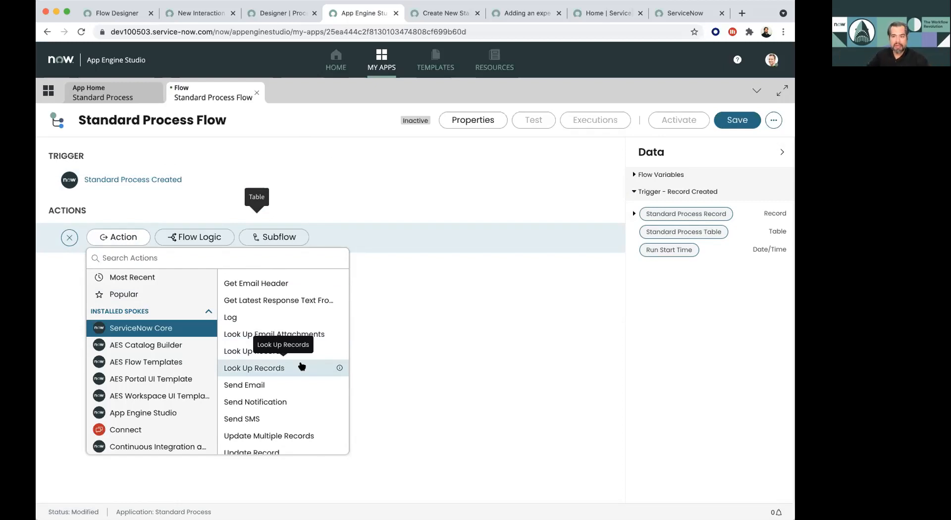
scroll(301, 366, down, 2)
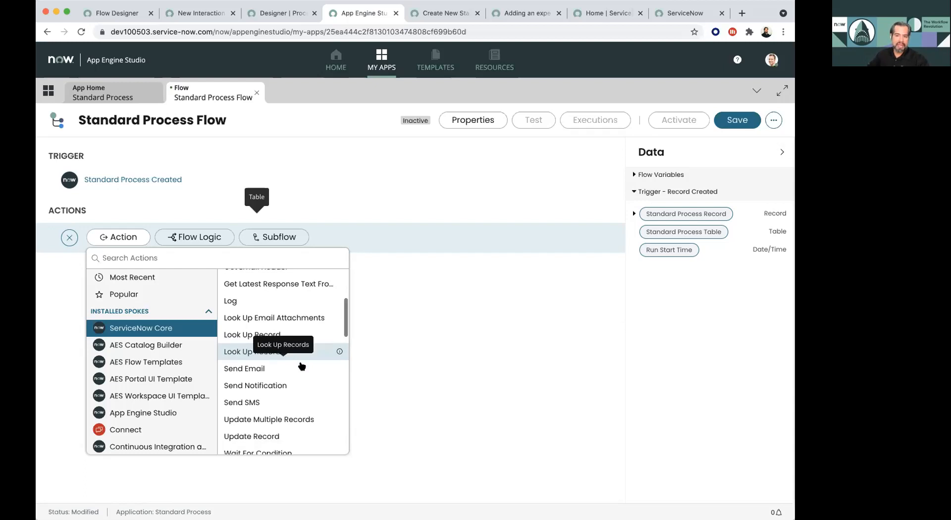
scroll(301, 366, down, 5)
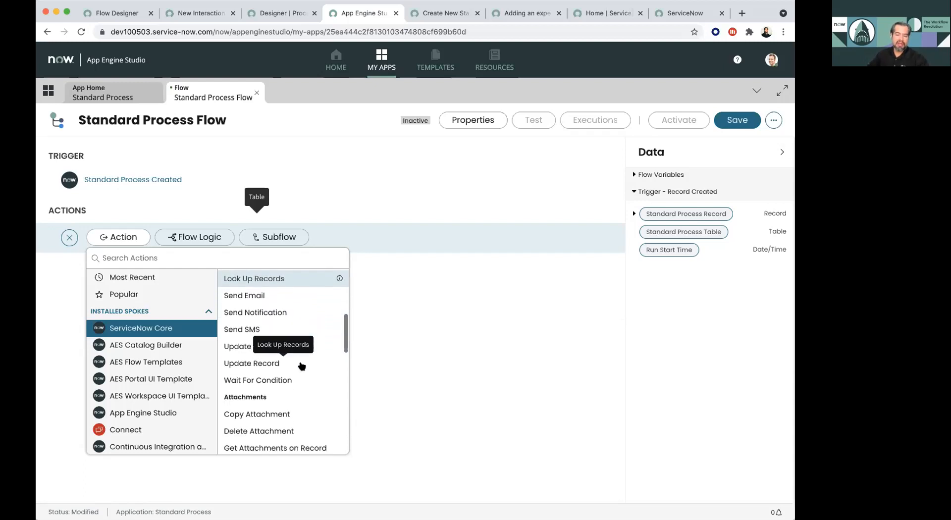
scroll(302, 366, down, 1)
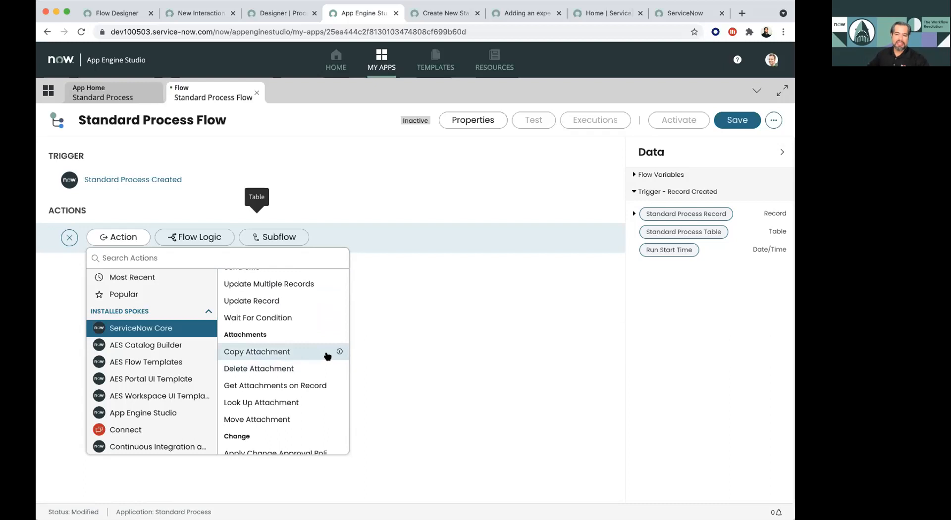
scroll(327, 356, down, 5)
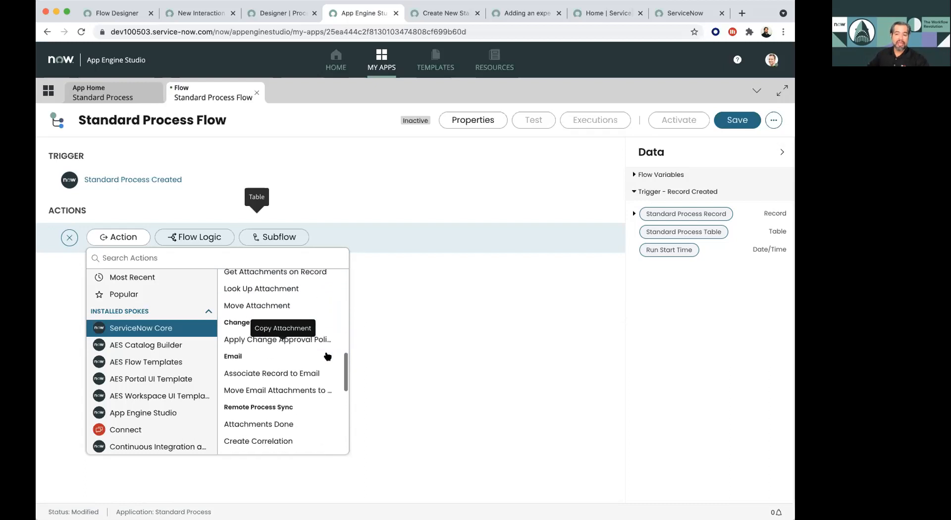
scroll(327, 356, down, 5)
scroll(327, 355, down, 6)
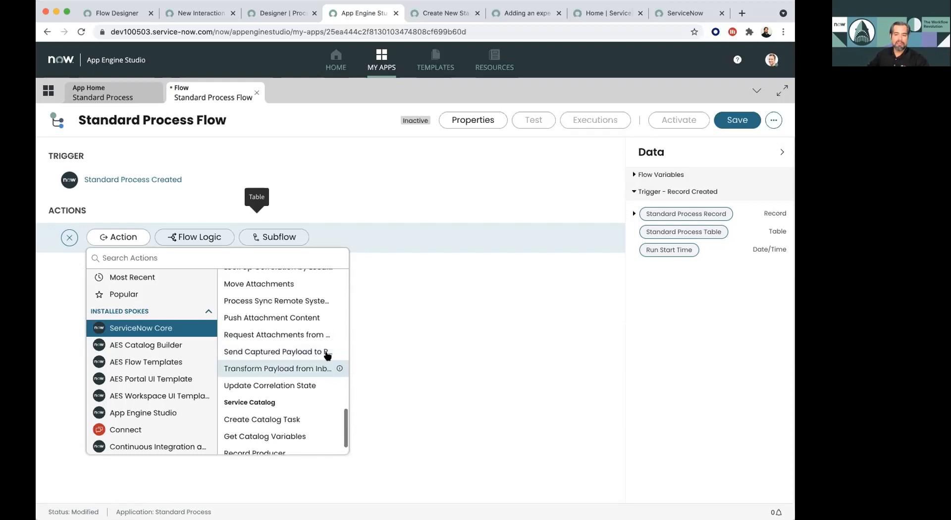
scroll(327, 356, up, 20)
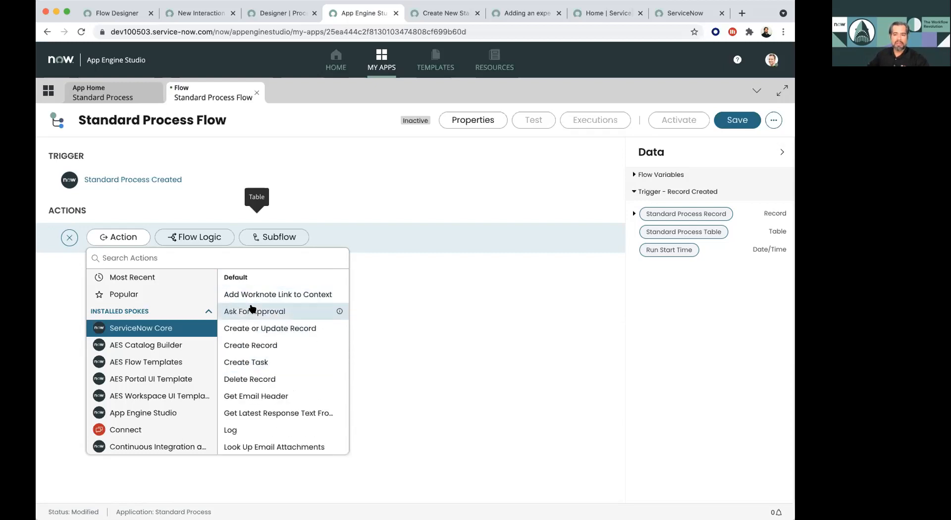
- Add a Create Task action to the flow and set its table to Incident
click(249, 362)
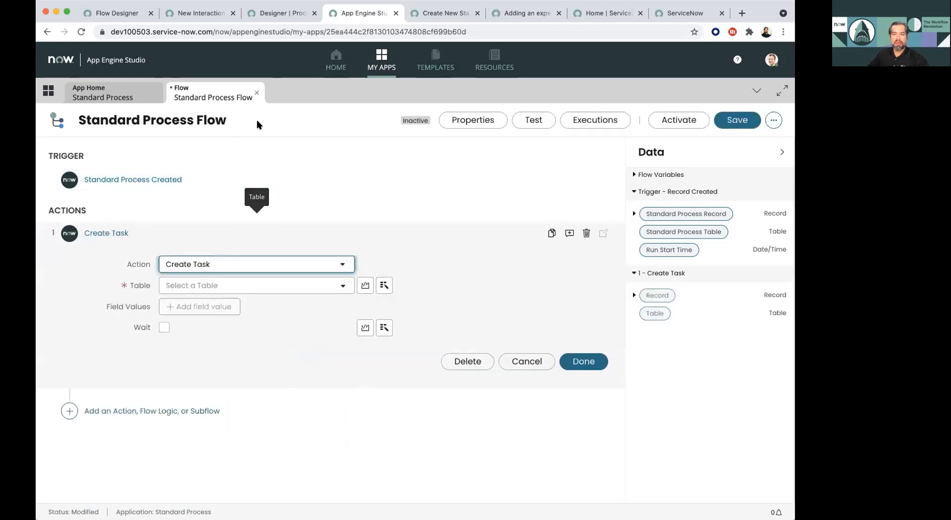
click(227, 285)
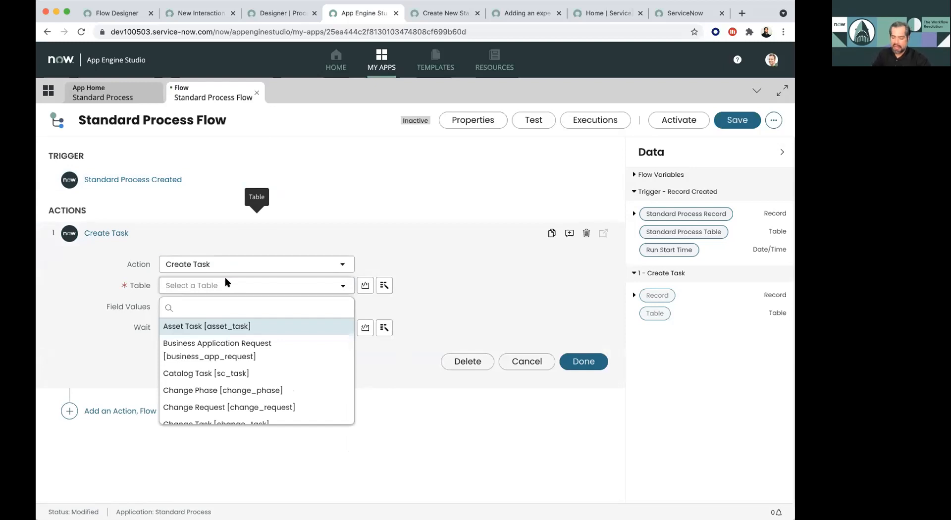
text(incide)
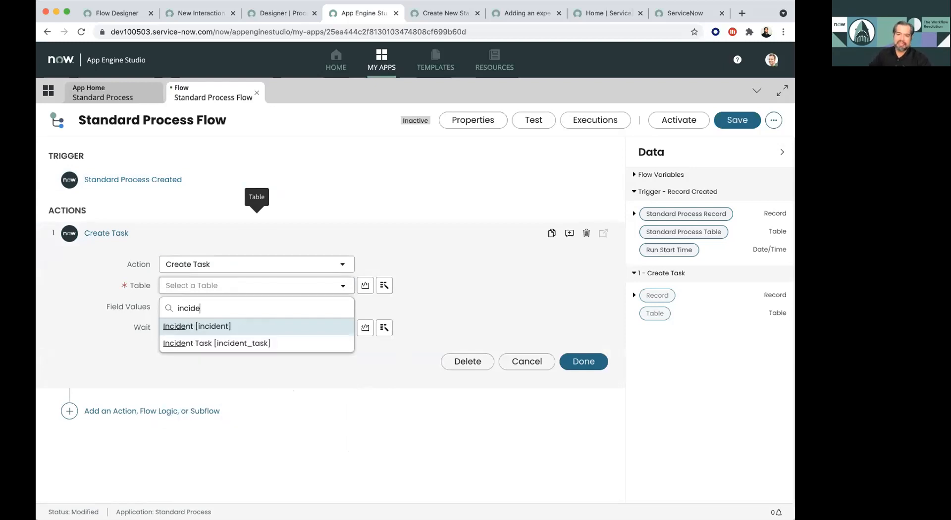
click(238, 327)
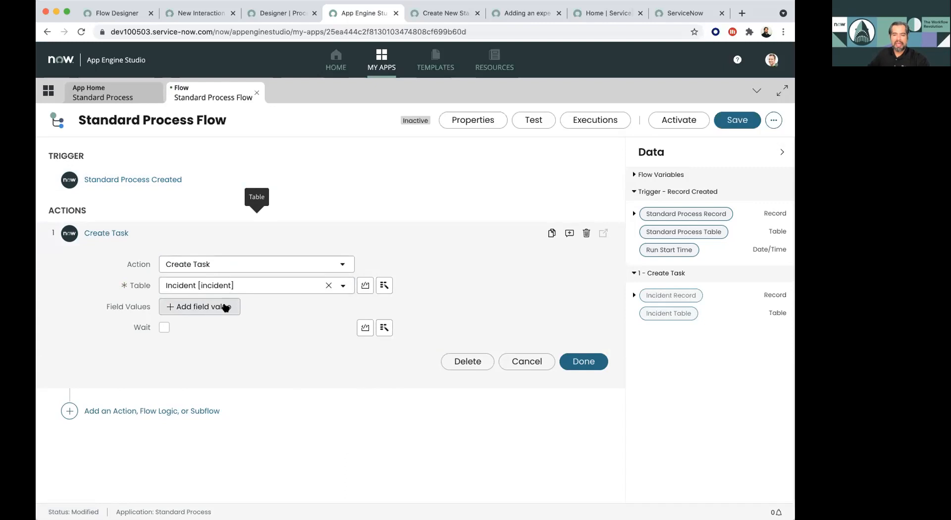
- Add an Assignment group field value to the Create Task action and set it to Service Desk
click(226, 307)
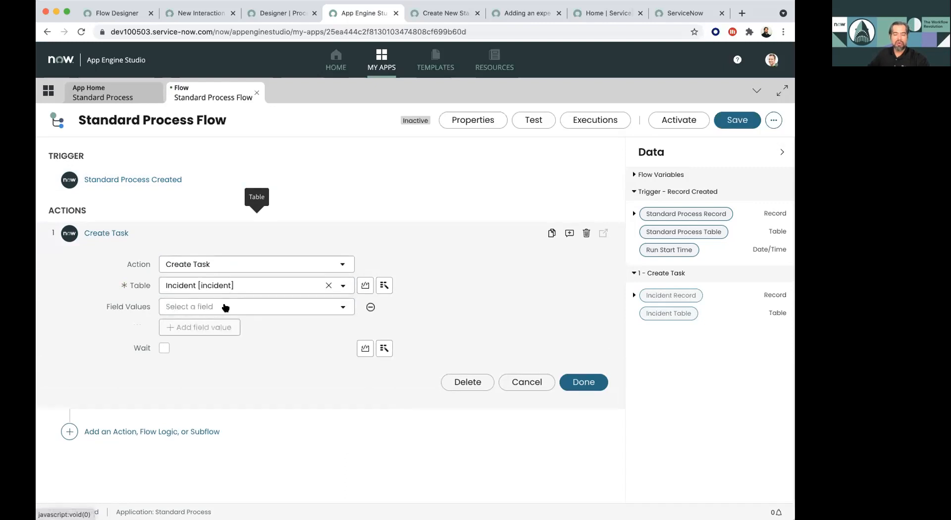
click(225, 307)
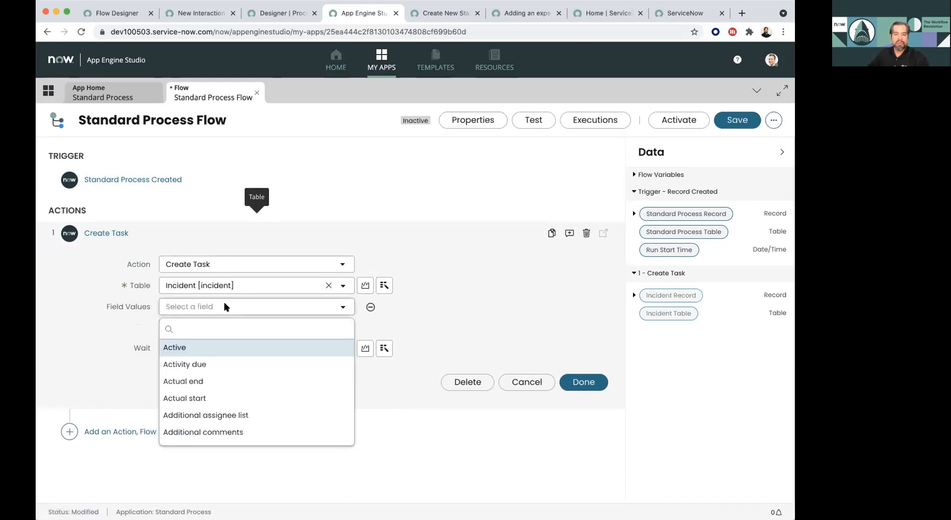
text(ass)
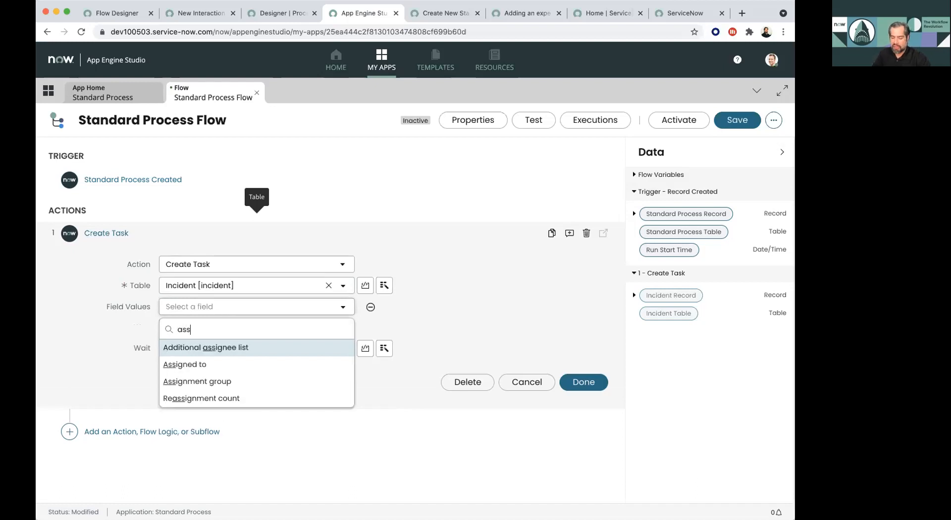
click(219, 383)
click(438, 310)
text(service)
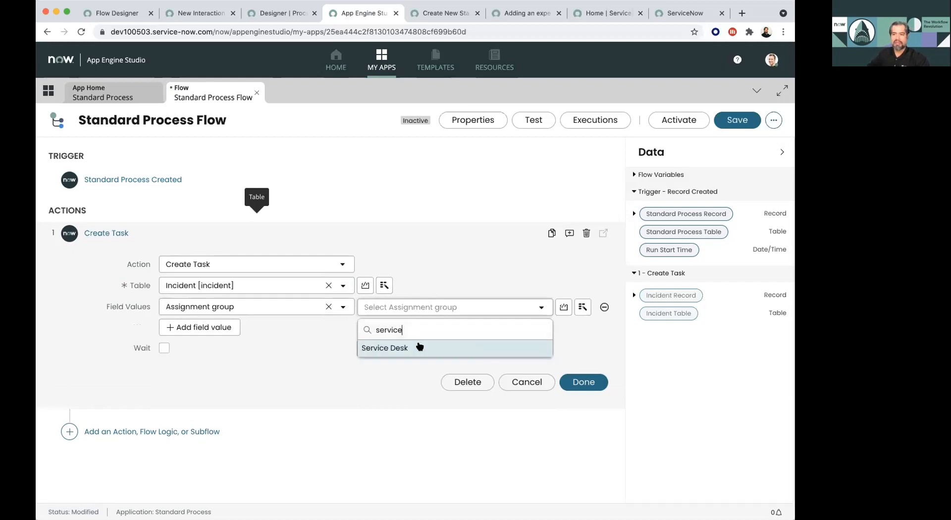
click(420, 346)
- Add Parent as the second field value of the Create Task action
click(210, 328)
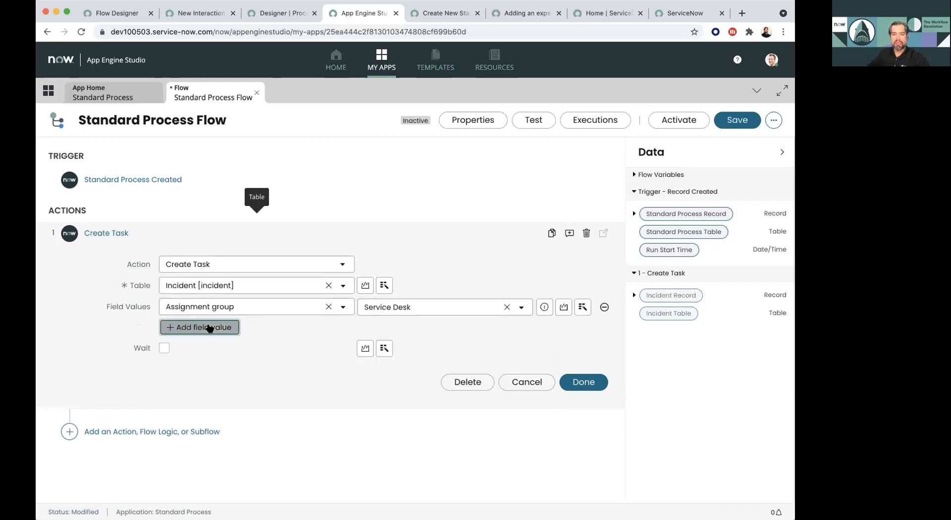
text(parent)
click(171, 368)
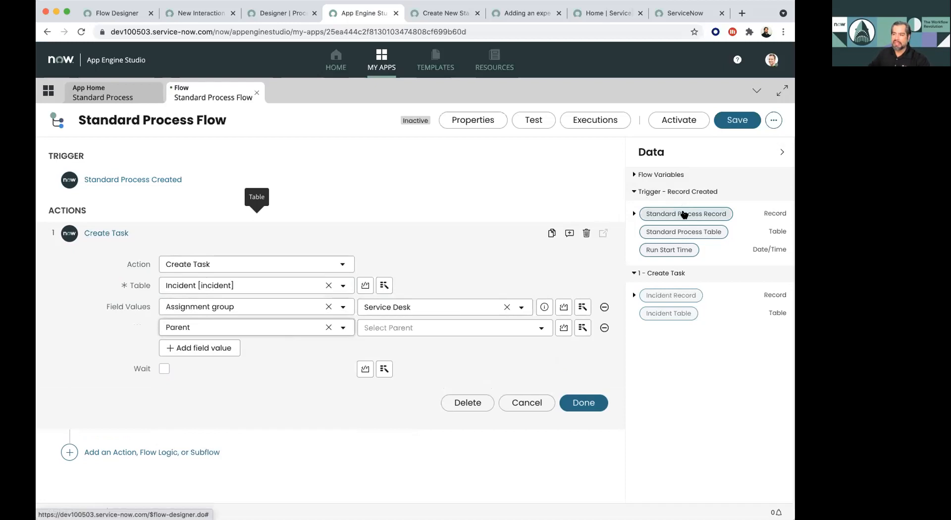
- Examine the data fields available under the trigger's Standard Process Record, including the sub-fields of Location
key(super+equal)
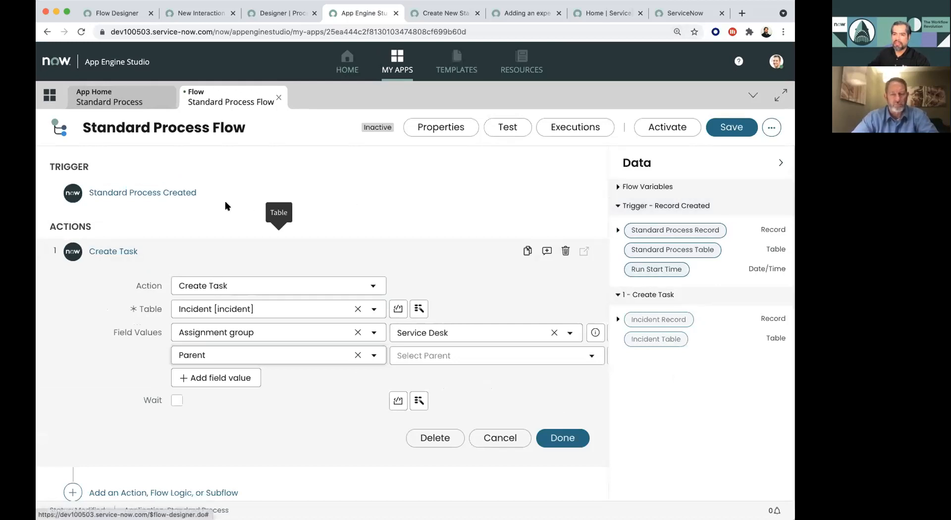
click(618, 231)
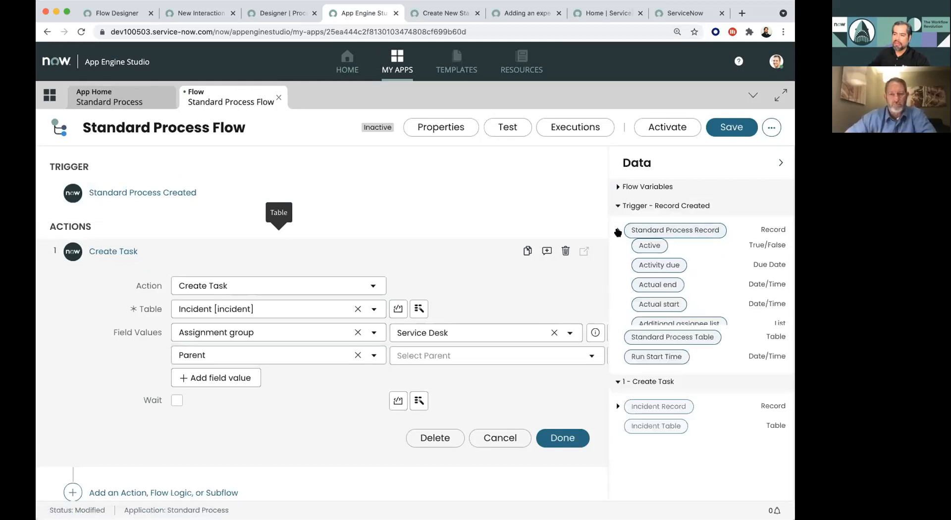
scroll(668, 256, down, 3)
scroll(669, 259, down, 5)
scroll(669, 258, down, 5)
scroll(669, 259, down, 5)
scroll(669, 259, down, 5)
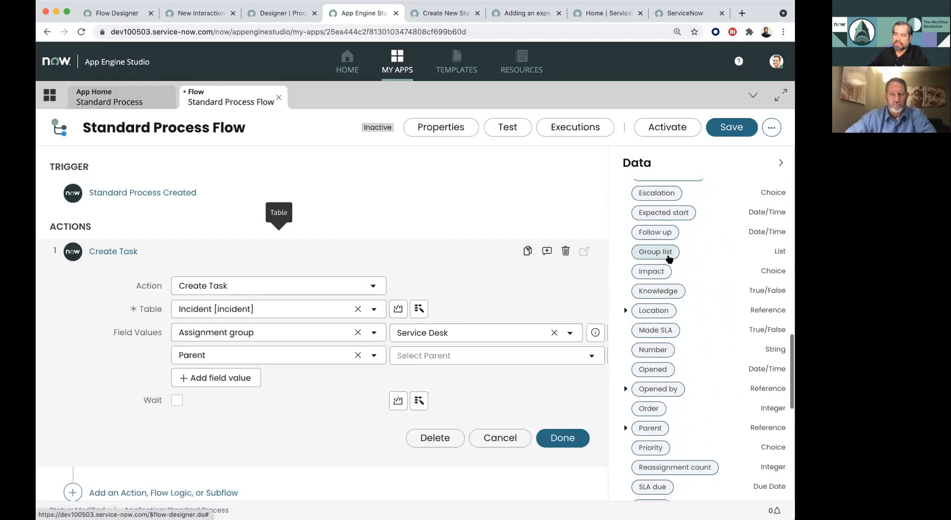
scroll(669, 259, down, 1)
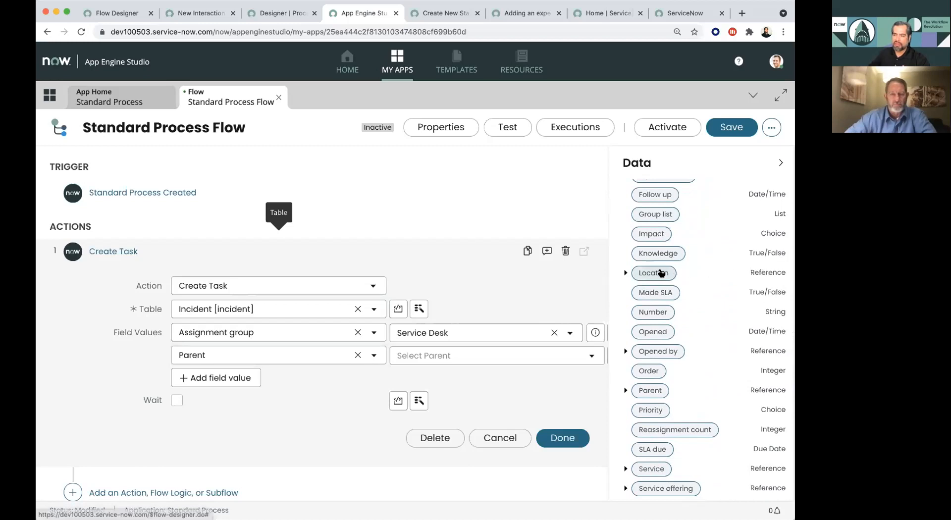
click(625, 274)
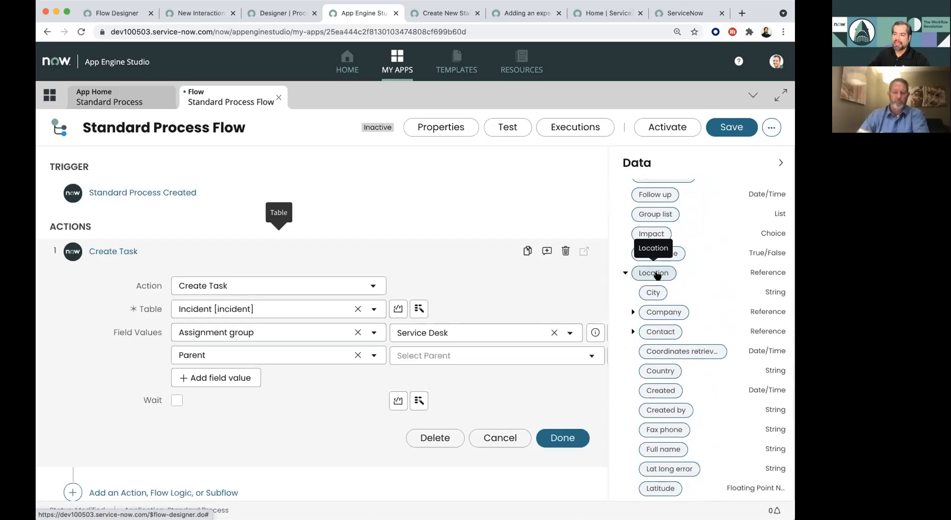
scroll(662, 342, down, 5)
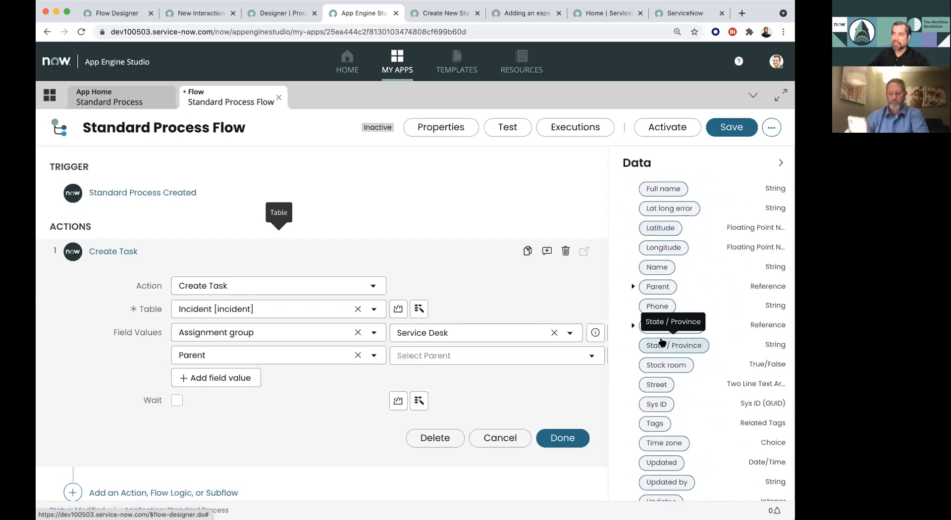
scroll(662, 342, up, 5)
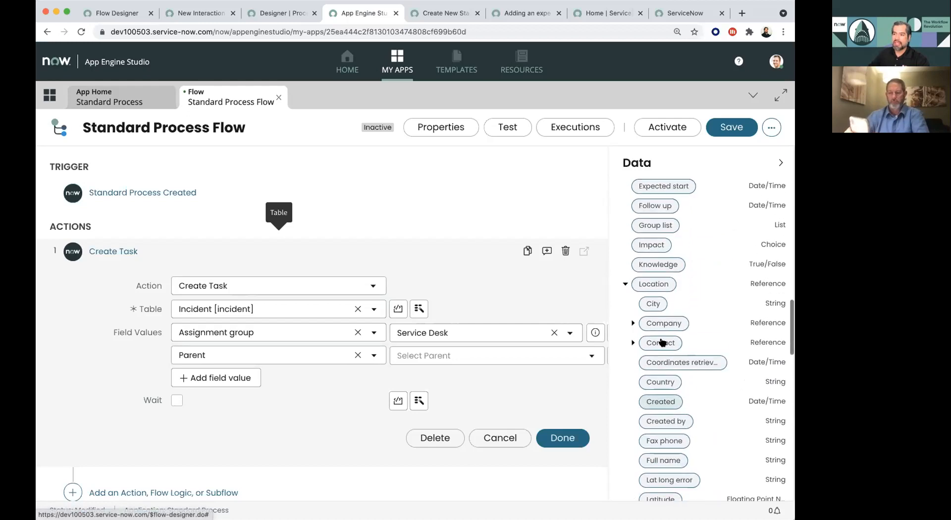
click(625, 284)
- Map the trigger's Standard Process Record to the Parent field of the Create Task action
scroll(668, 332, up, 5)
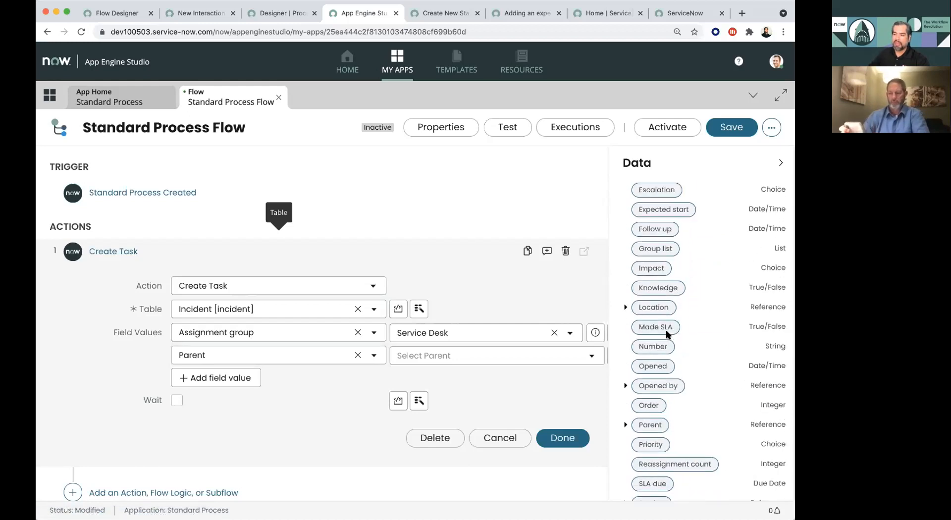
scroll(667, 334, up, 5)
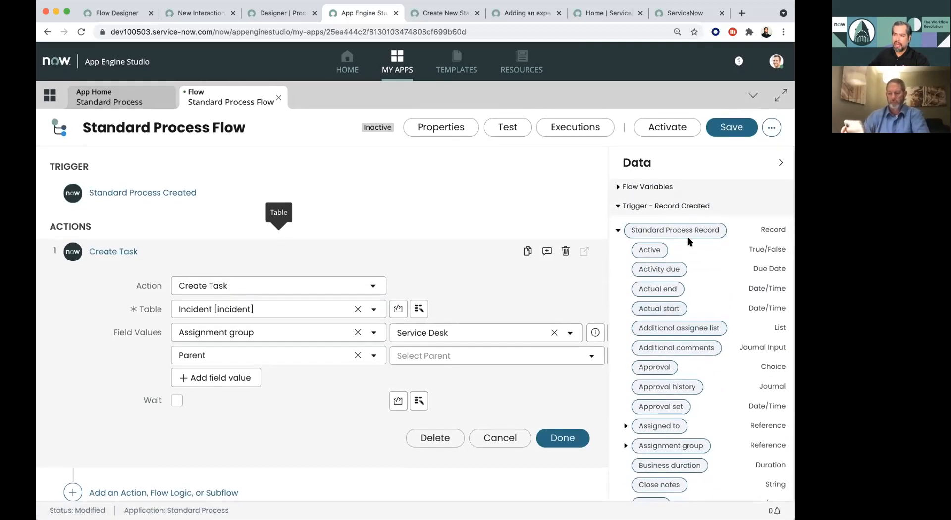
drag(687, 233, 491, 358)
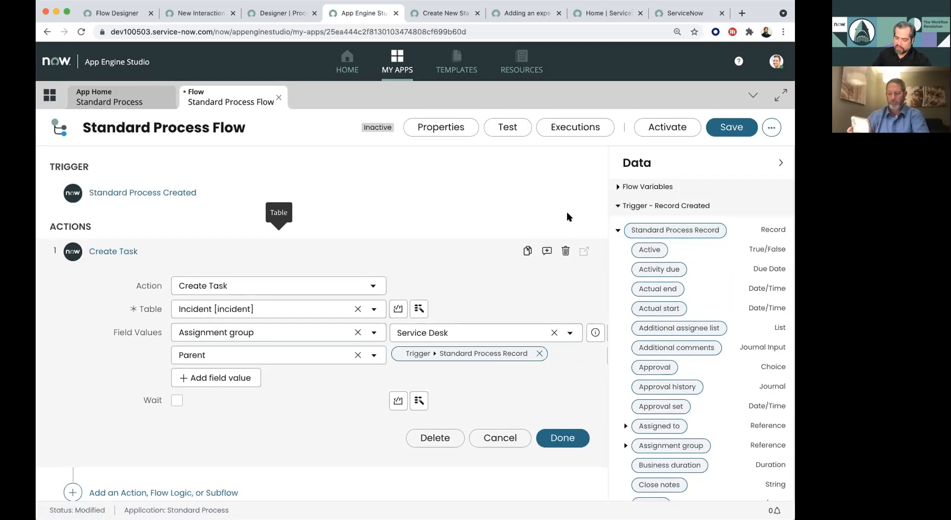
key(super+minus)
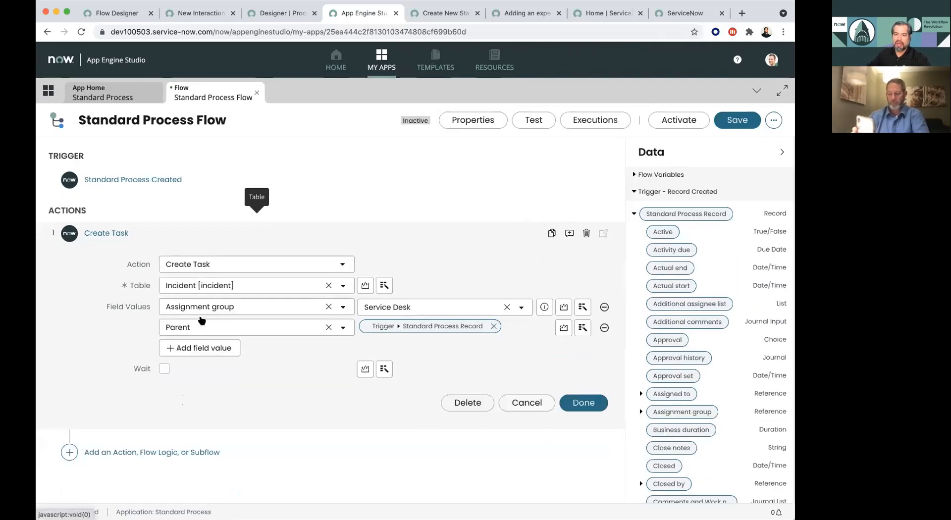
- Add Short description as the third field value of the Create Task action
click(197, 347)
click(198, 348)
text(shoi)
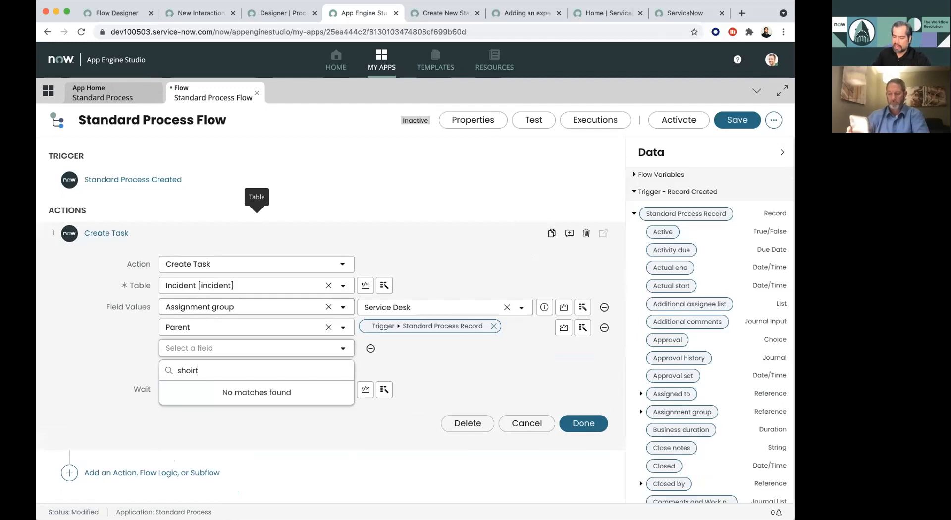
text(rt)
key(BackSpace)
key(BackSpace)
key(BackSpace)
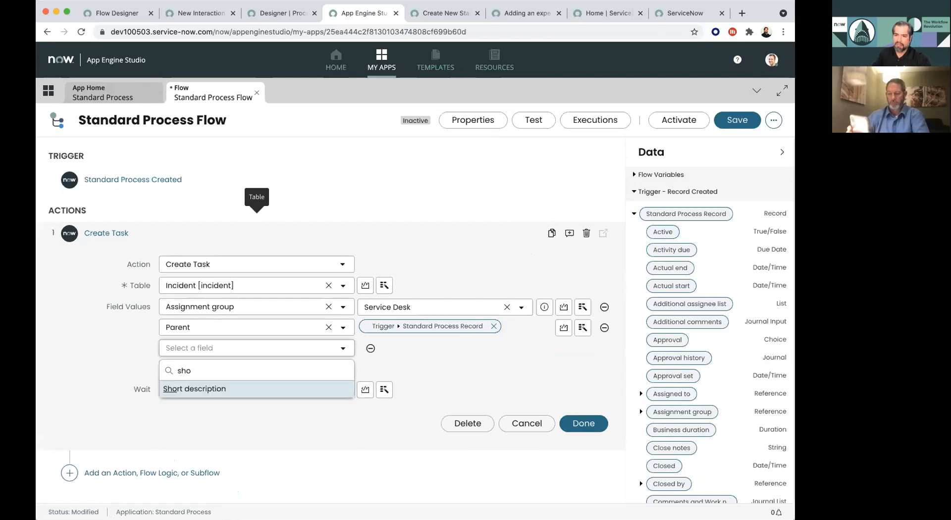
click(199, 391)
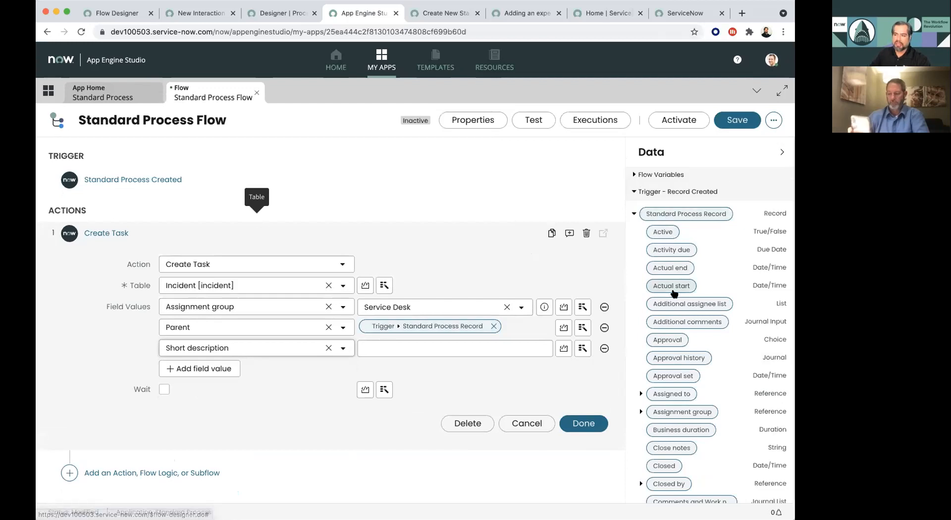
- Map the trigger record's Short description to the Create Task action's Short description field and finish the action
scroll(674, 293, down, 10)
scroll(674, 293, down, 10)
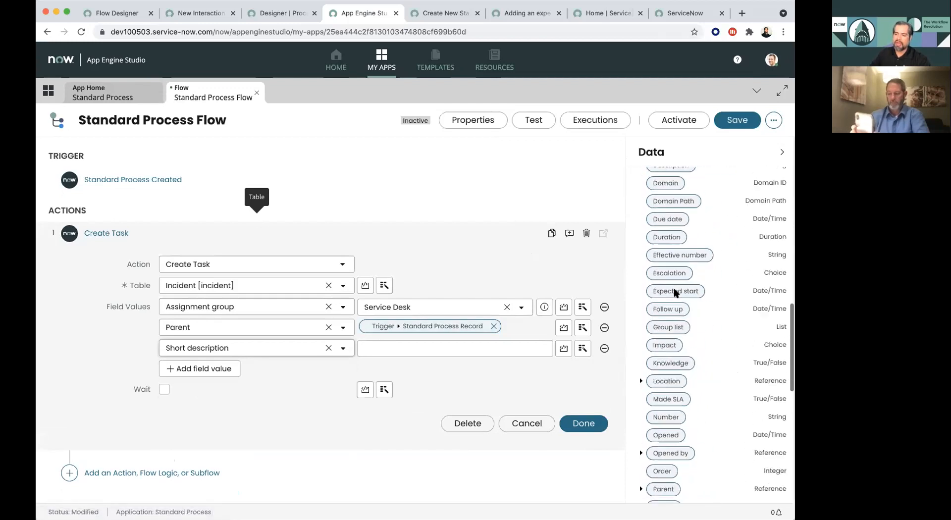
drag(680, 258, 438, 348)
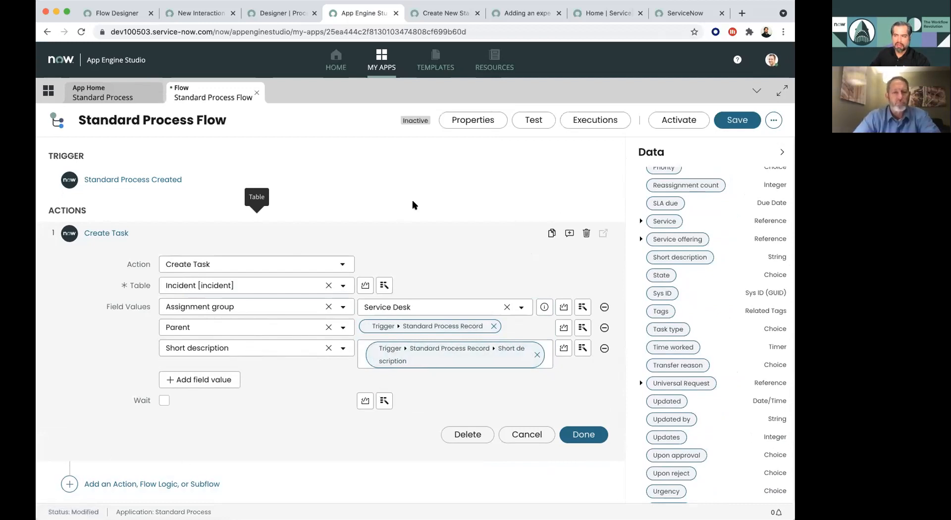
click(584, 436)
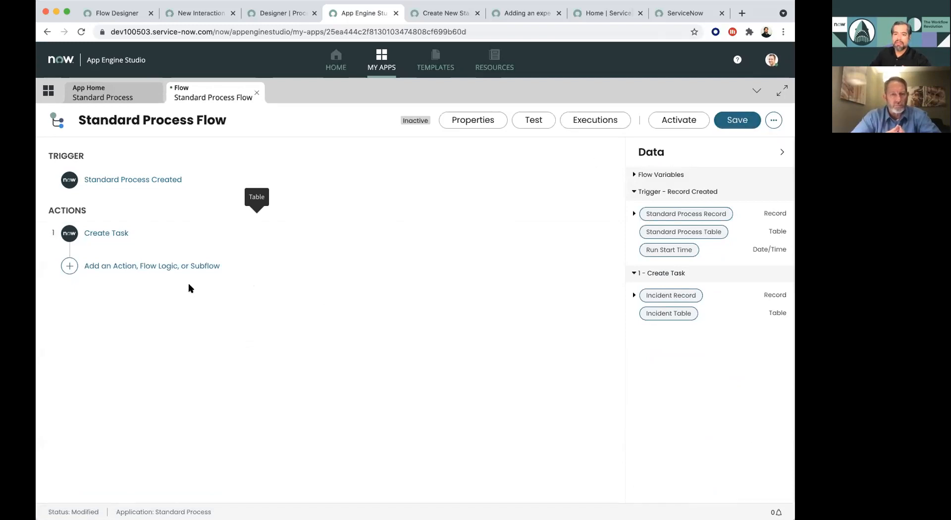
- Add the Microsoft Teams webhook action Post a Message as the flow's second action
click(156, 268)
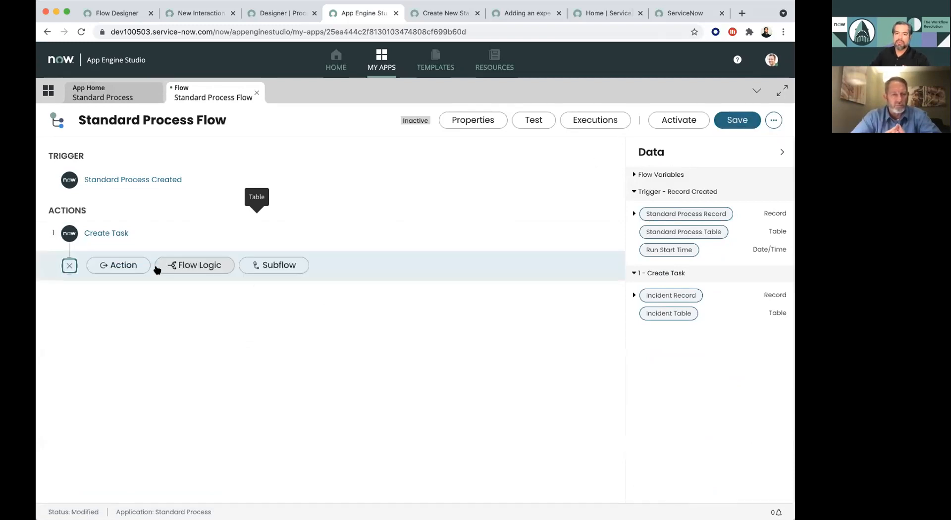
click(117, 268)
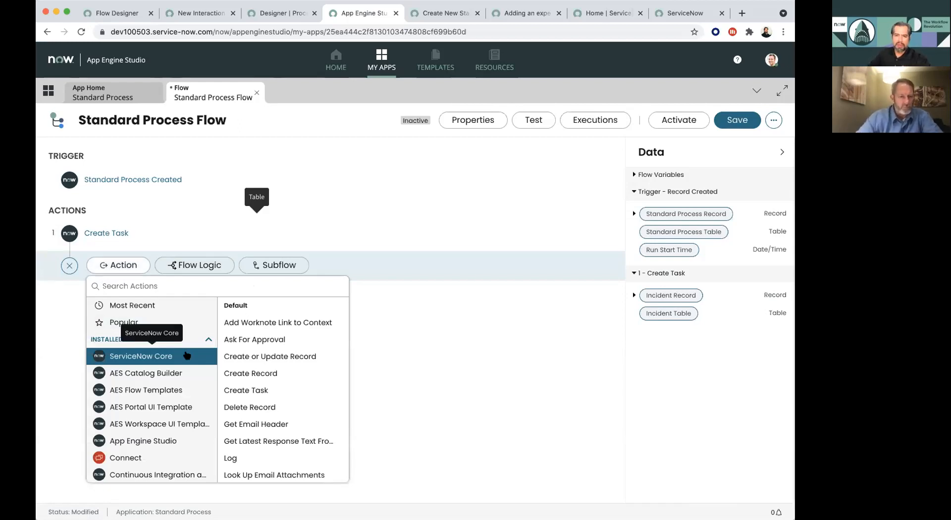
scroll(186, 356, down, 3)
scroll(186, 356, down, 5)
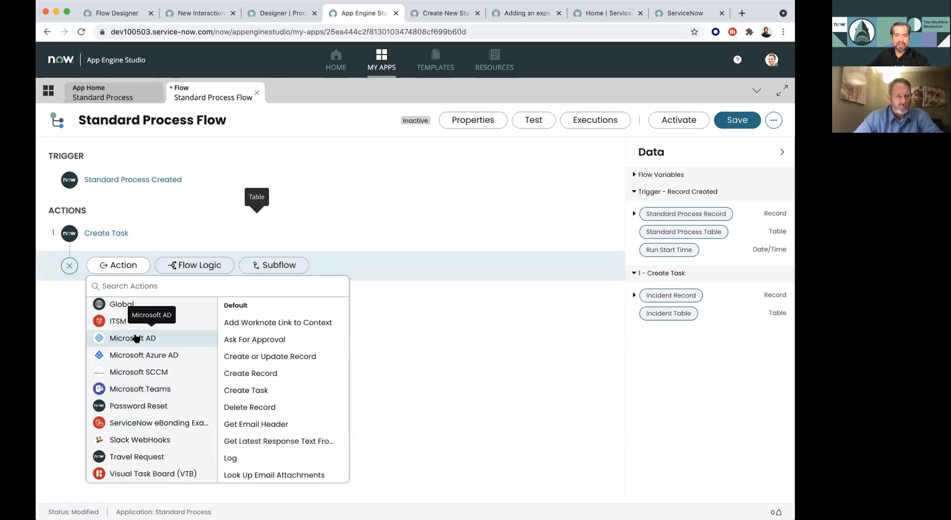
click(132, 390)
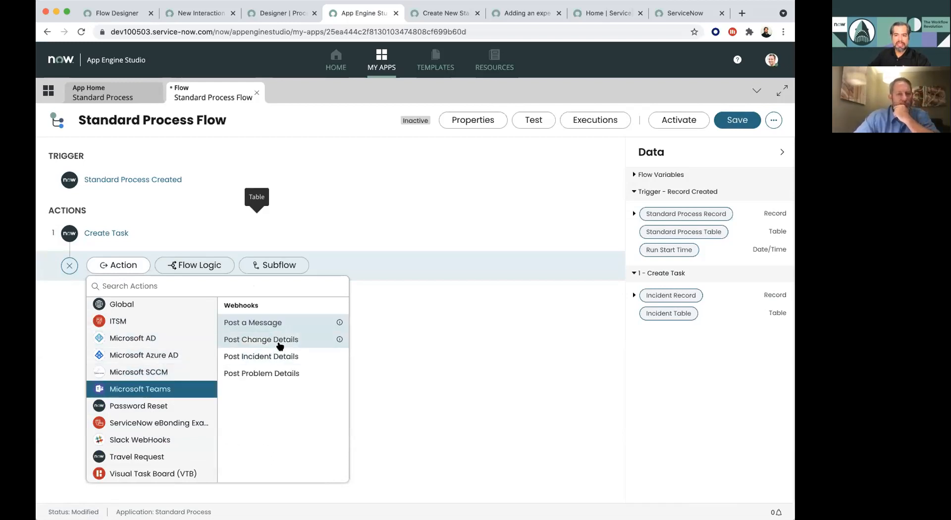
click(266, 324)
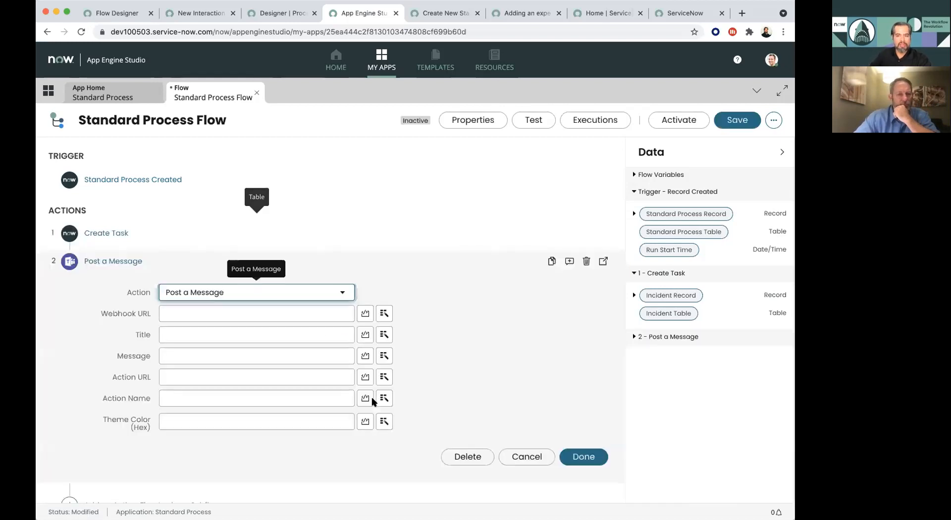
- Map the trigger record's Description to the Message field of the Post a Message action and finish the action
click(448, 344)
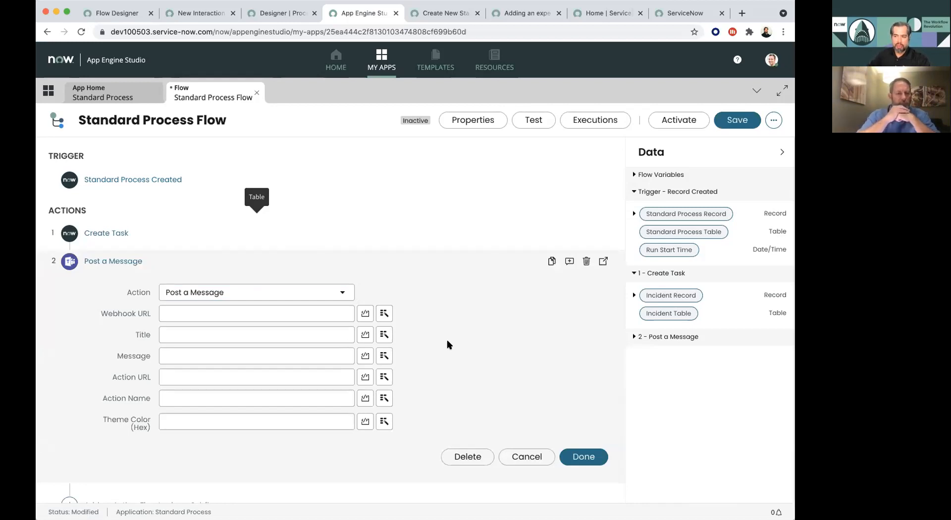
click(635, 213)
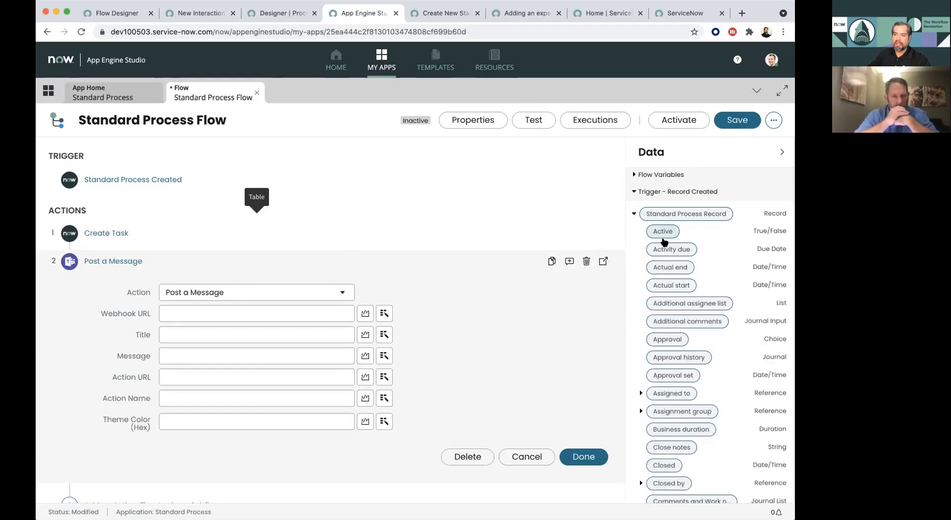
scroll(664, 242, down, 10)
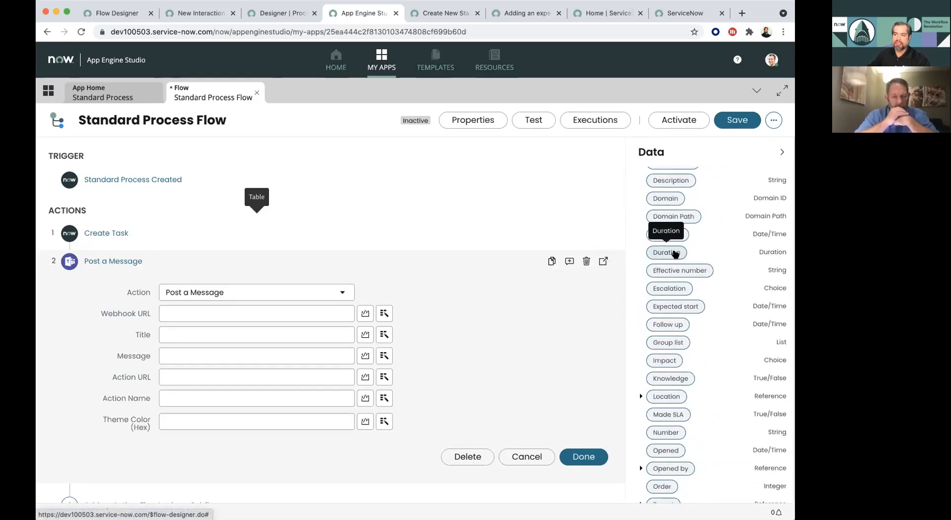
scroll(675, 253, up, 1)
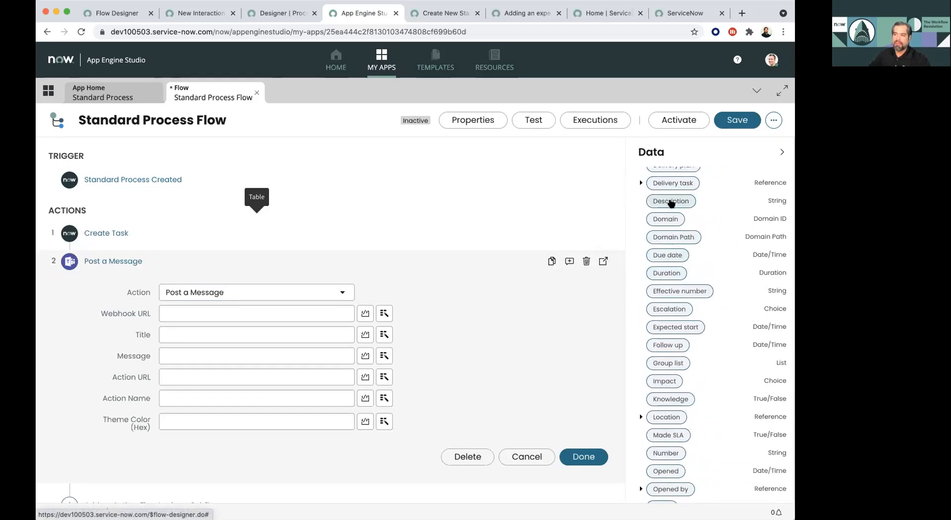
drag(672, 201, 222, 356)
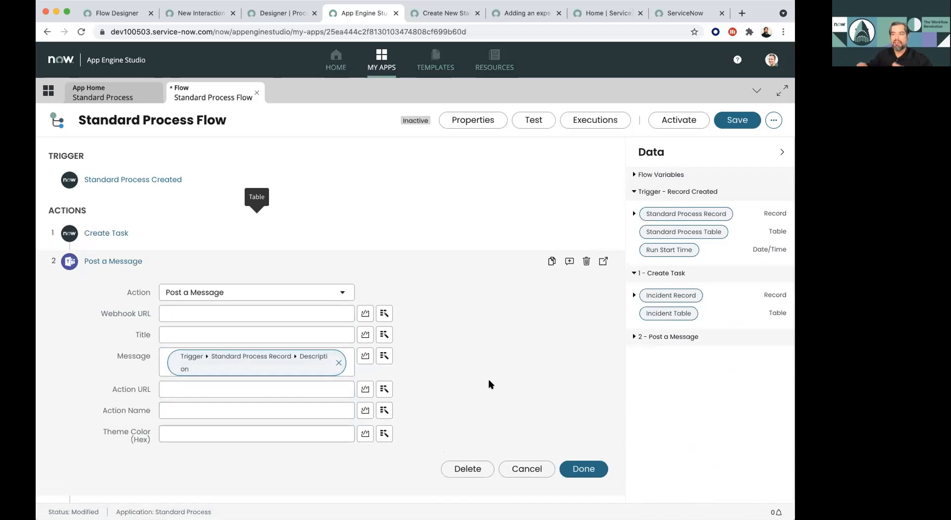
click(583, 469)
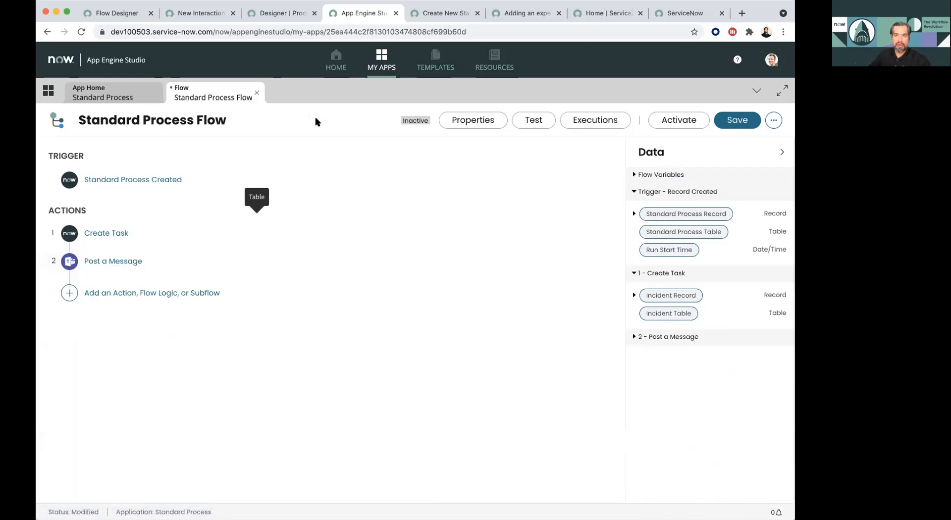
- Switch to the Playbook Experience Demo in Process Automation Designer and examine the activities that can be added to the Assign lane
click(288, 17)
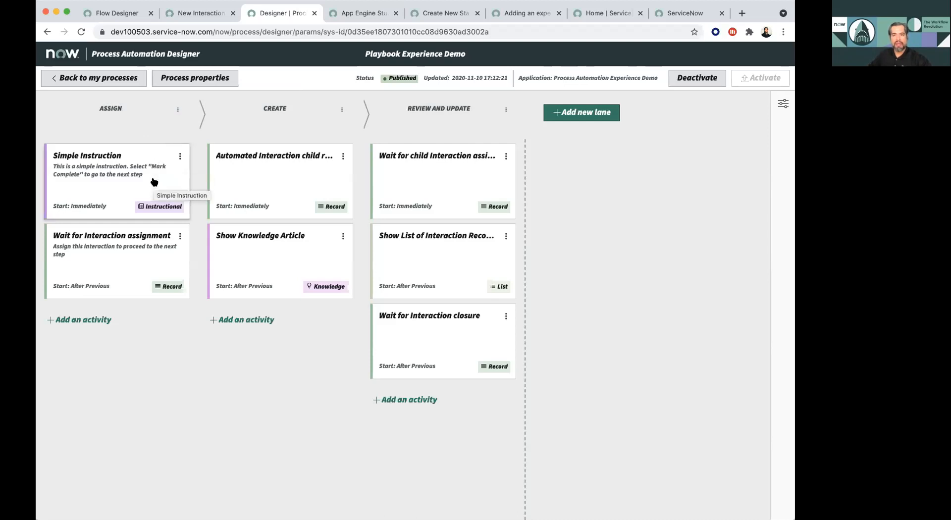
mouse_move(154, 182)
mouse_down()
mouse_move(314, 225)
mouse_move(106, 169)
mouse_move(149, 183)
mouse_up()
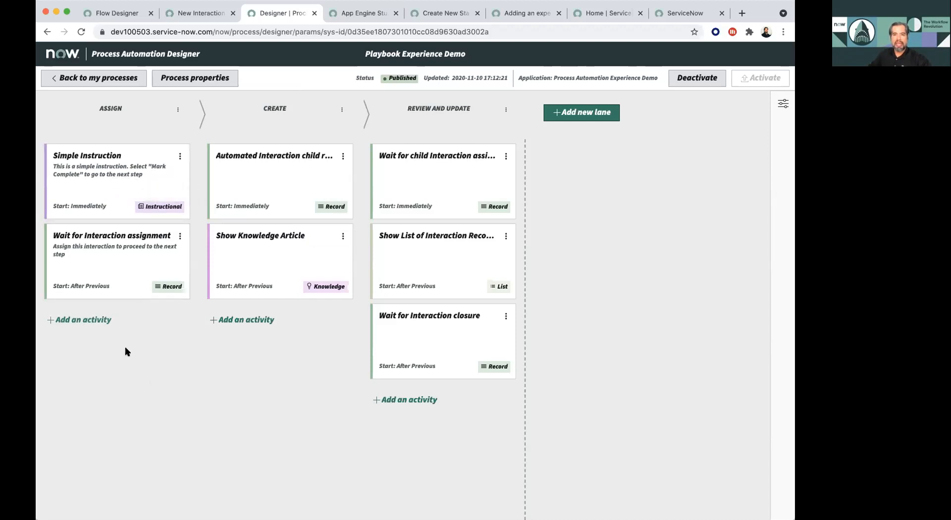
click(97, 321)
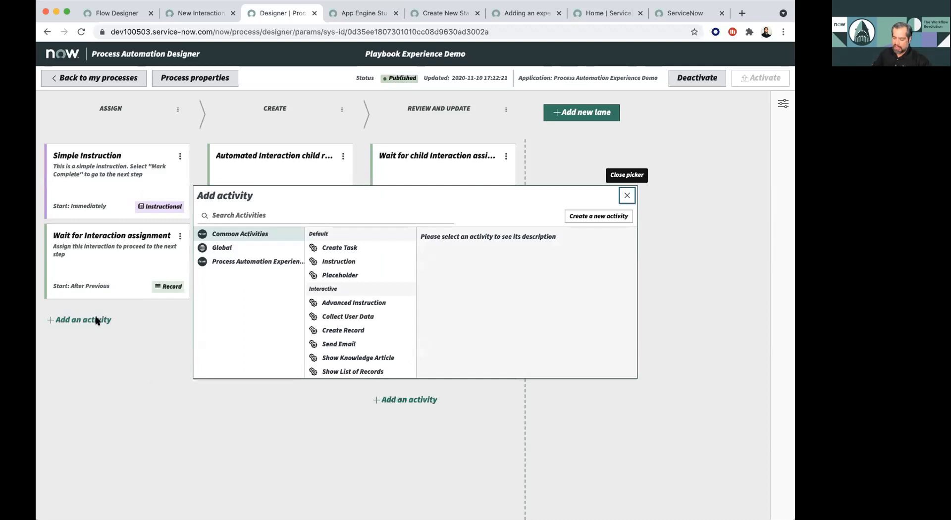
key(super+equal)
key(super+equal)
key(super+equal)
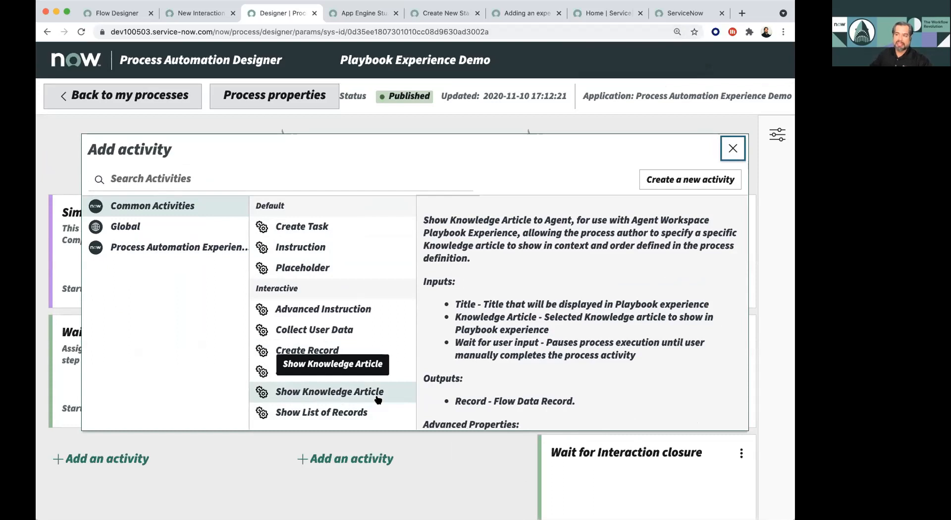
click(732, 148)
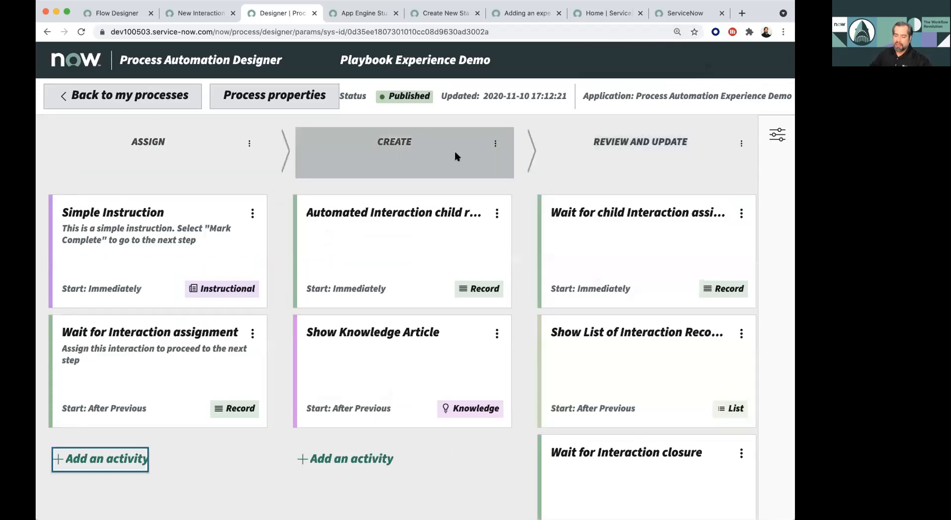
key(super+minus)
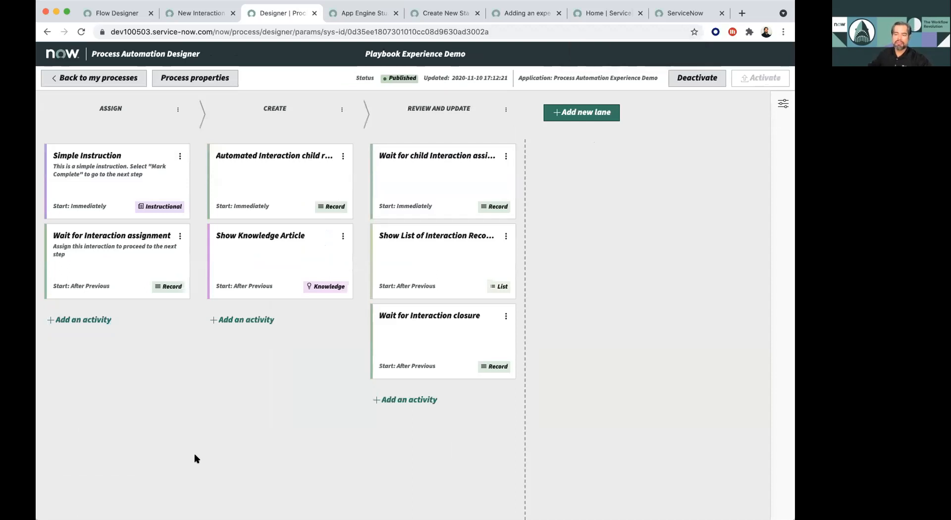
- In the agent workspace, create and save a new interaction with the short description "PLAYBOOK:" and the type Chat
click(204, 14)
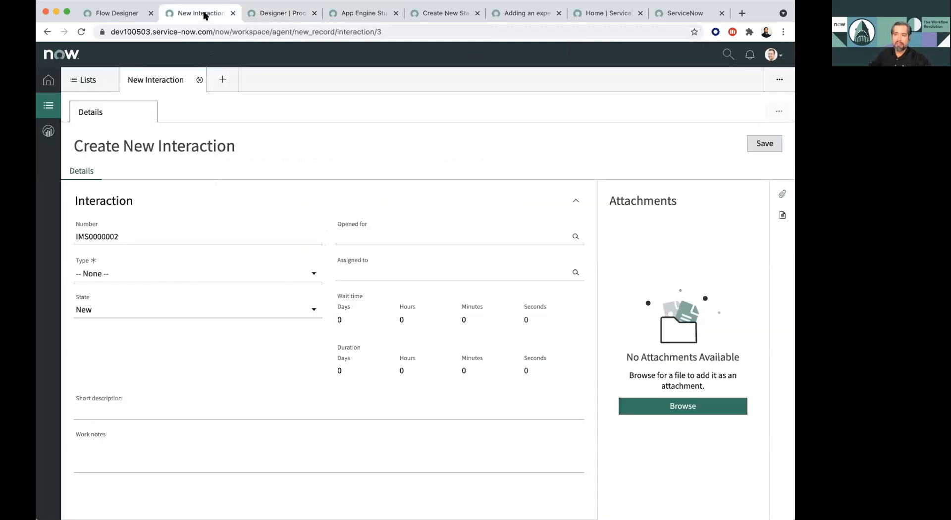
click(126, 411)
text(P)
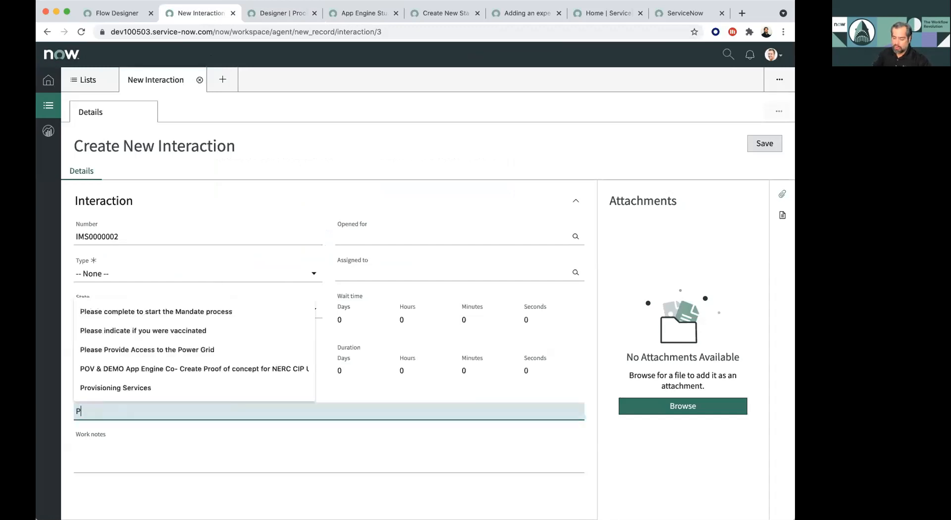
text(LAYBOOK:)
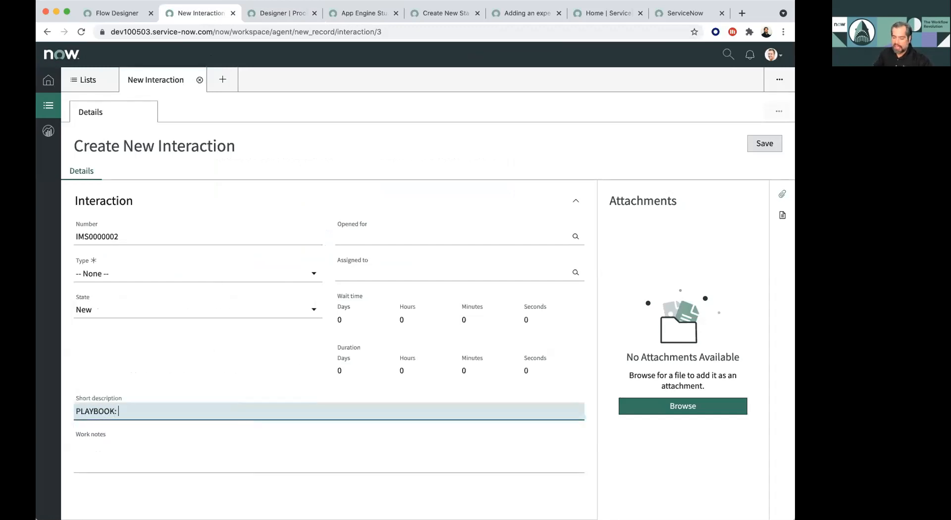
click(764, 143)
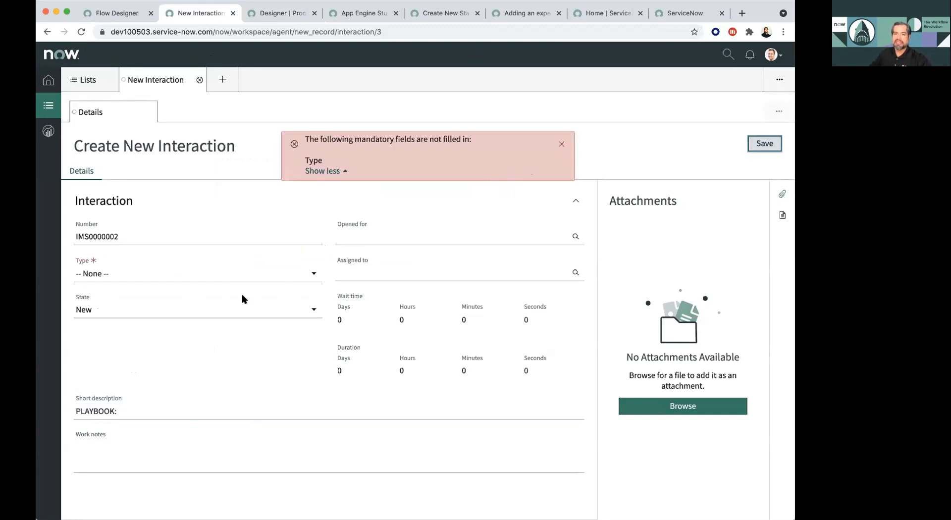
click(244, 274)
click(213, 302)
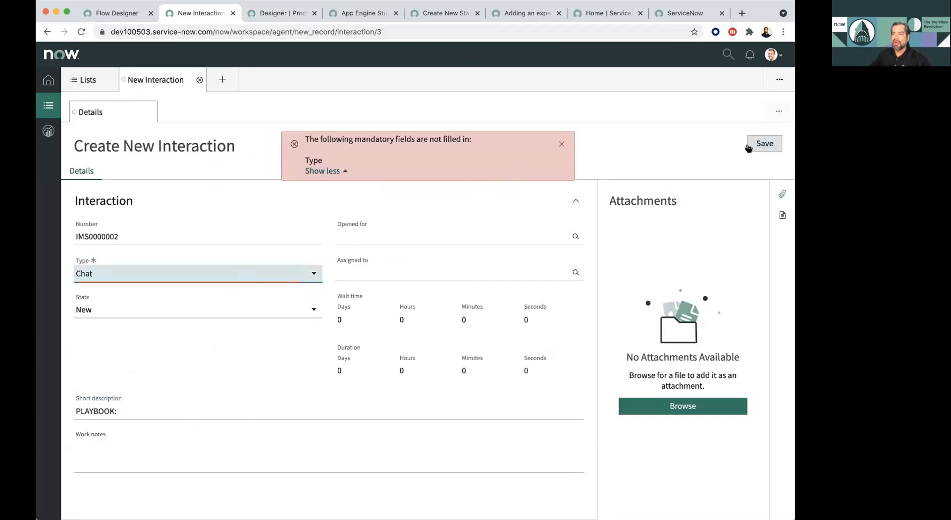
click(763, 144)
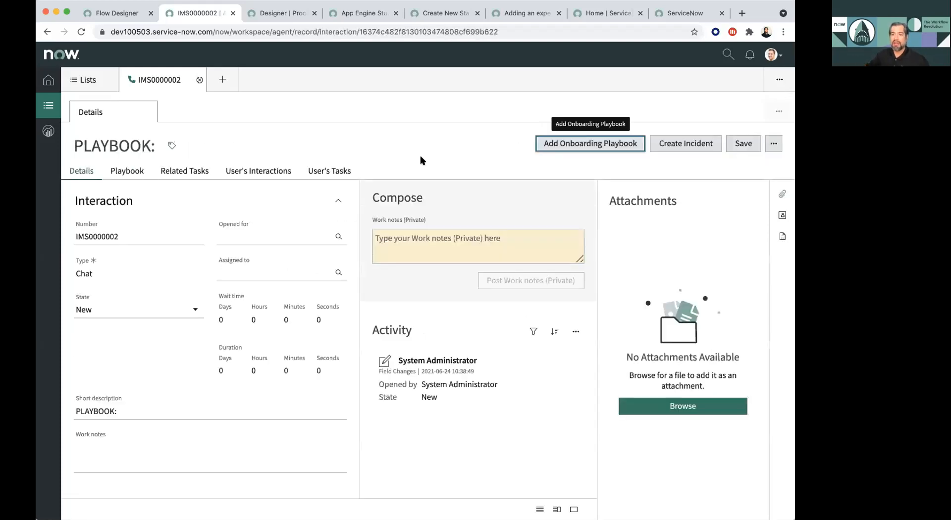
- Open the saved interaction's playbook and mark the Simple Instruction activity in the Assign stage as complete
click(135, 172)
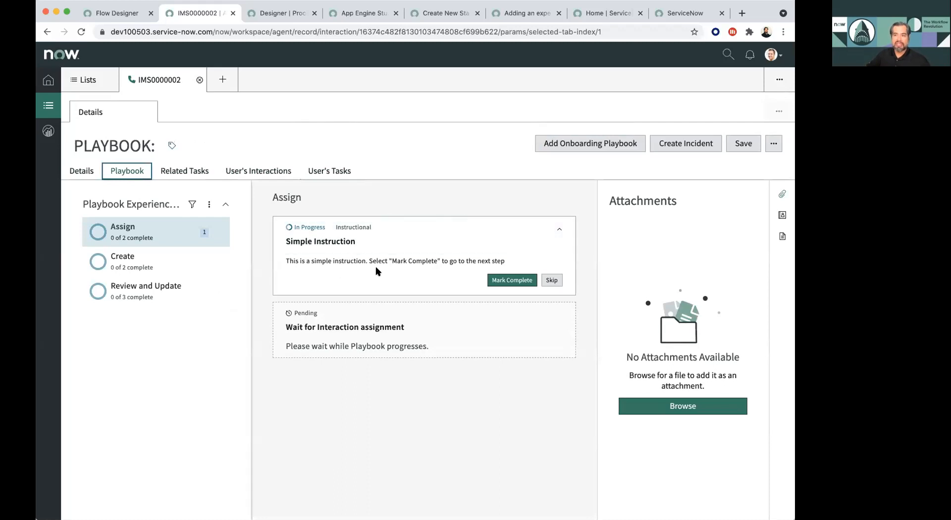
click(512, 280)
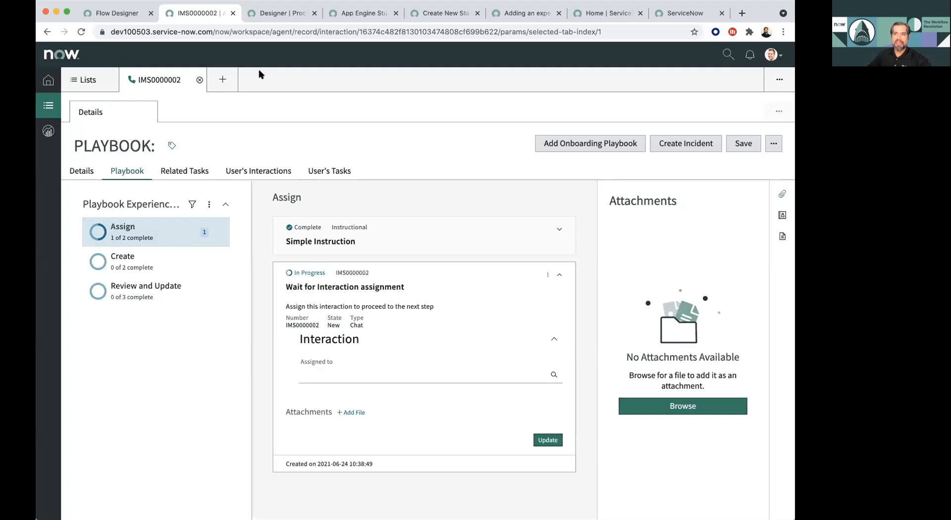
- Switch back to App Engine Studio and leave the Standard Process app for the home page, discarding the unsaved flow changes
click(267, 13)
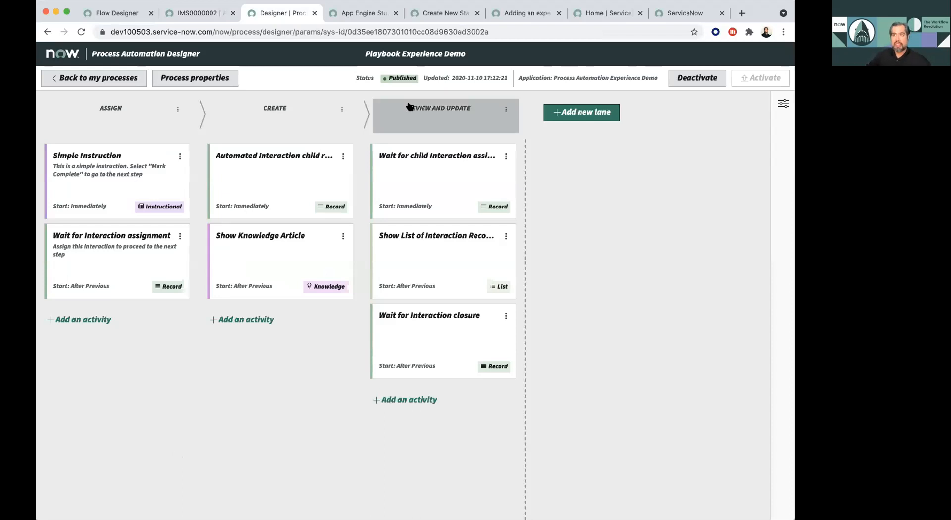
click(367, 15)
click(106, 92)
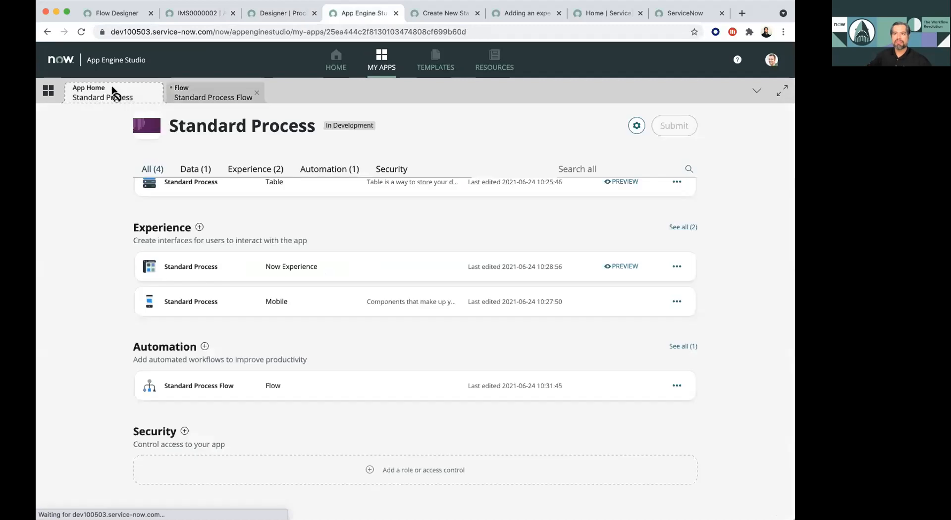
click(335, 69)
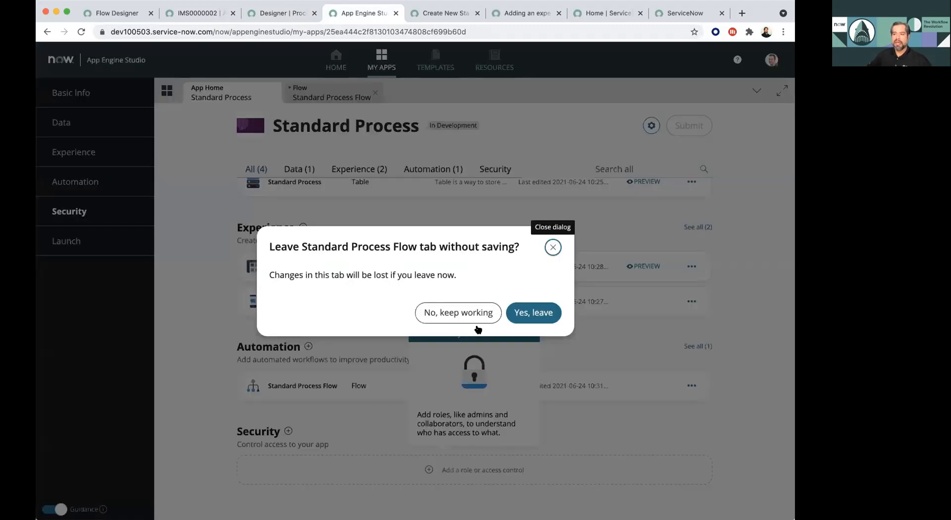
click(521, 313)
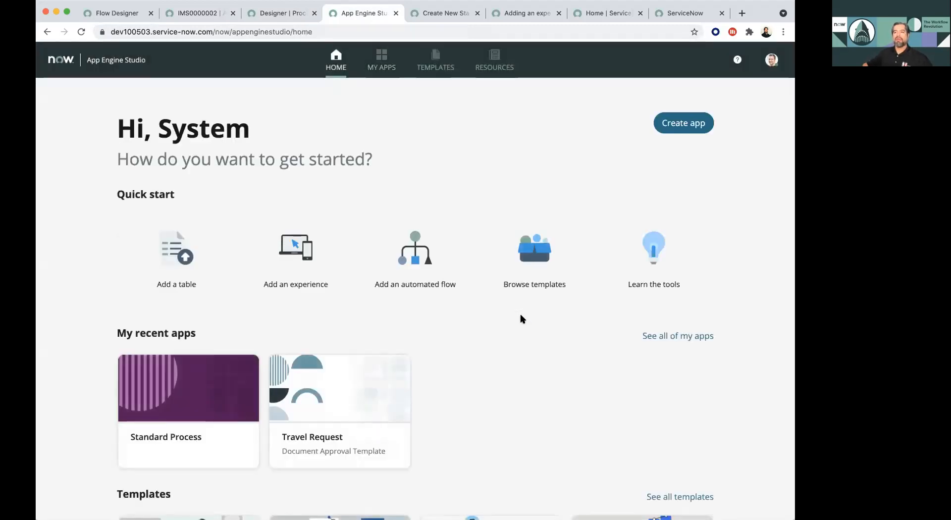